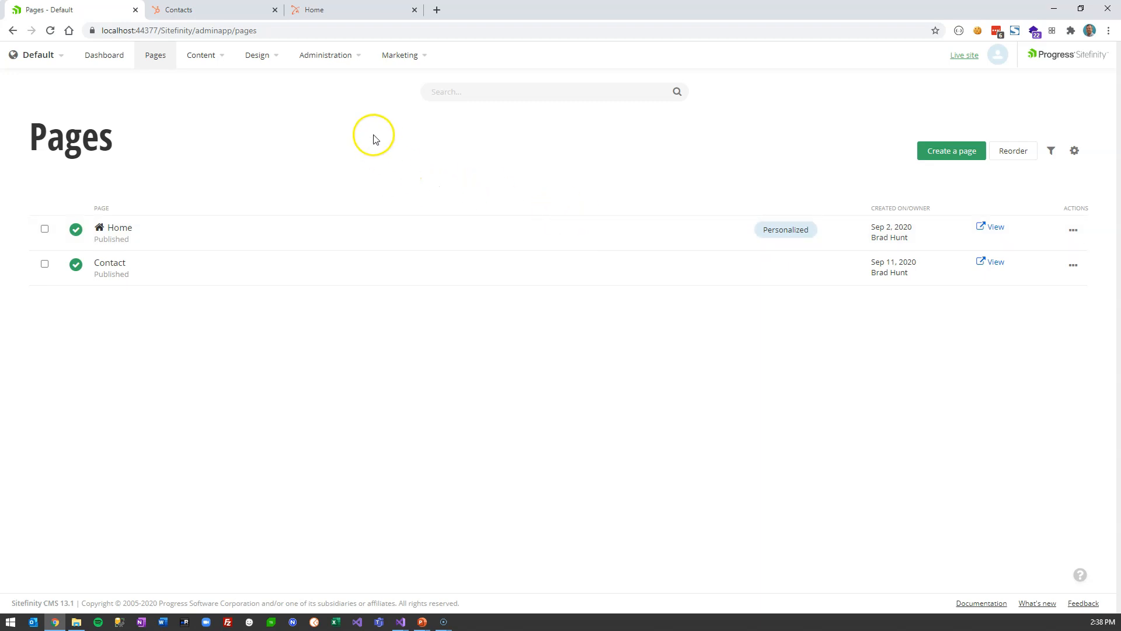
- Open the Administration menu from the Pages list showing Home and Contact
click(343, 58)
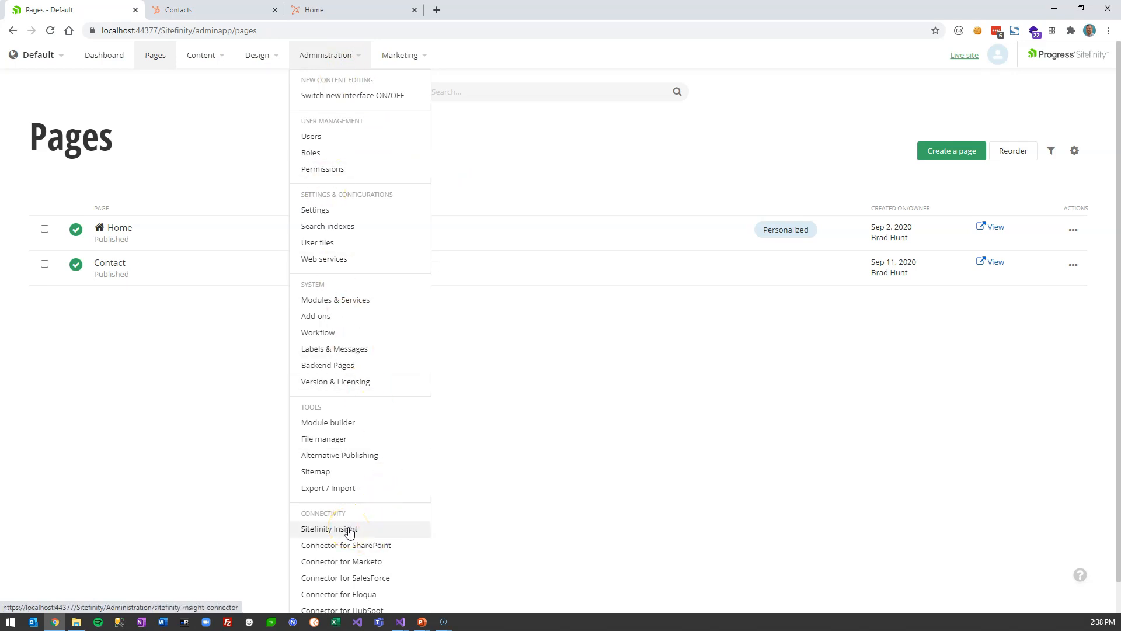
- Review the installed modules under Administration > Modules & Services
click(354, 304)
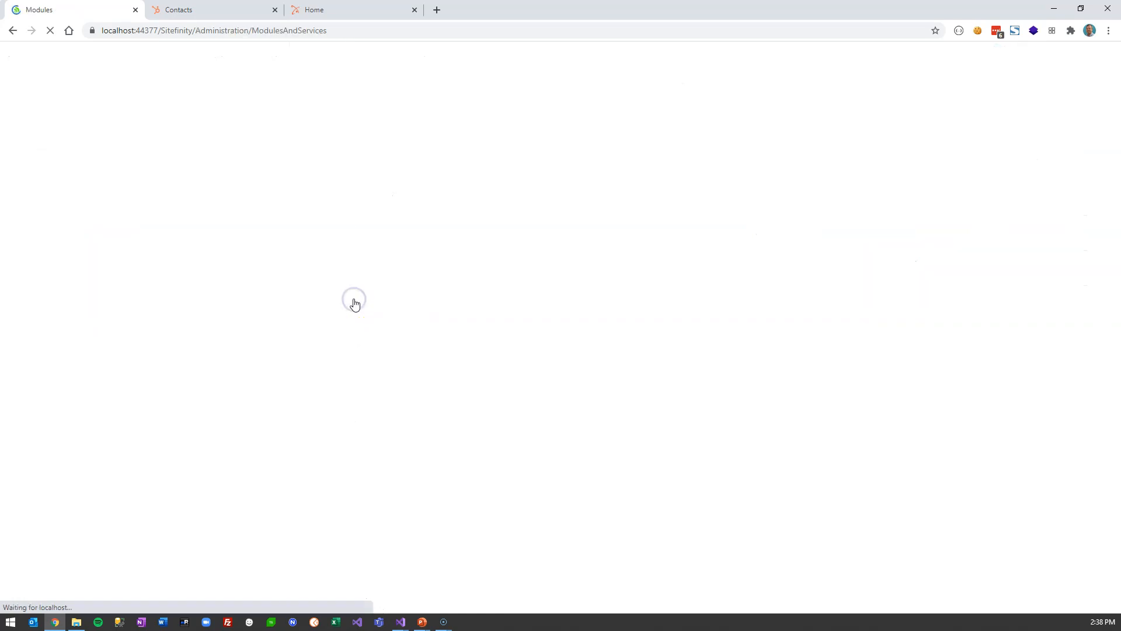
scroll(432, 412, down, 2)
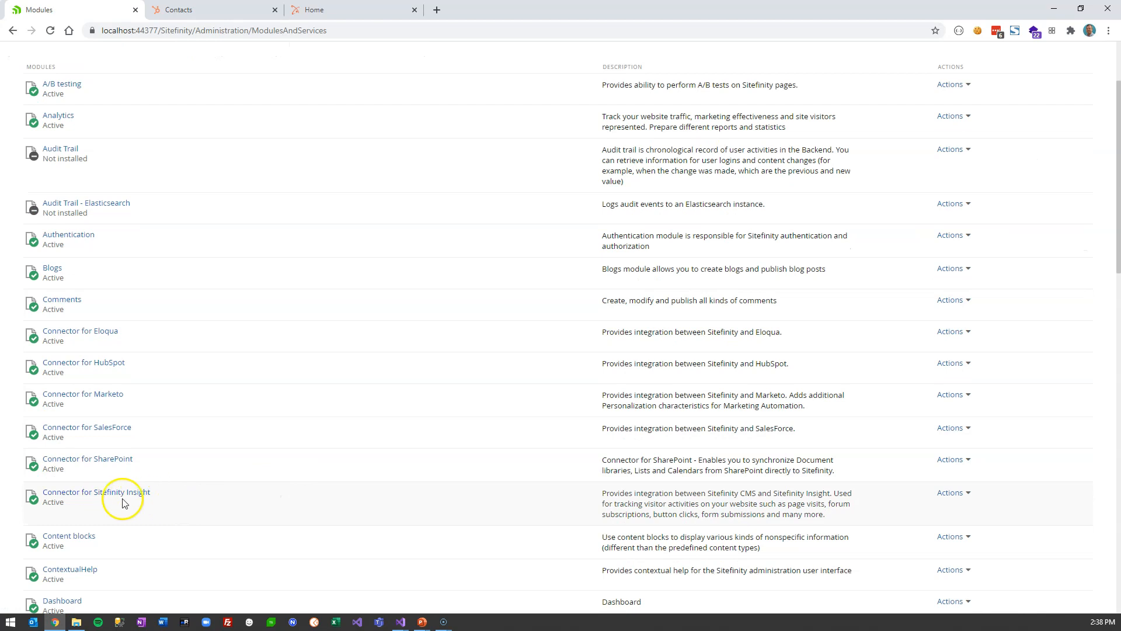
scroll(590, 508, up, 2)
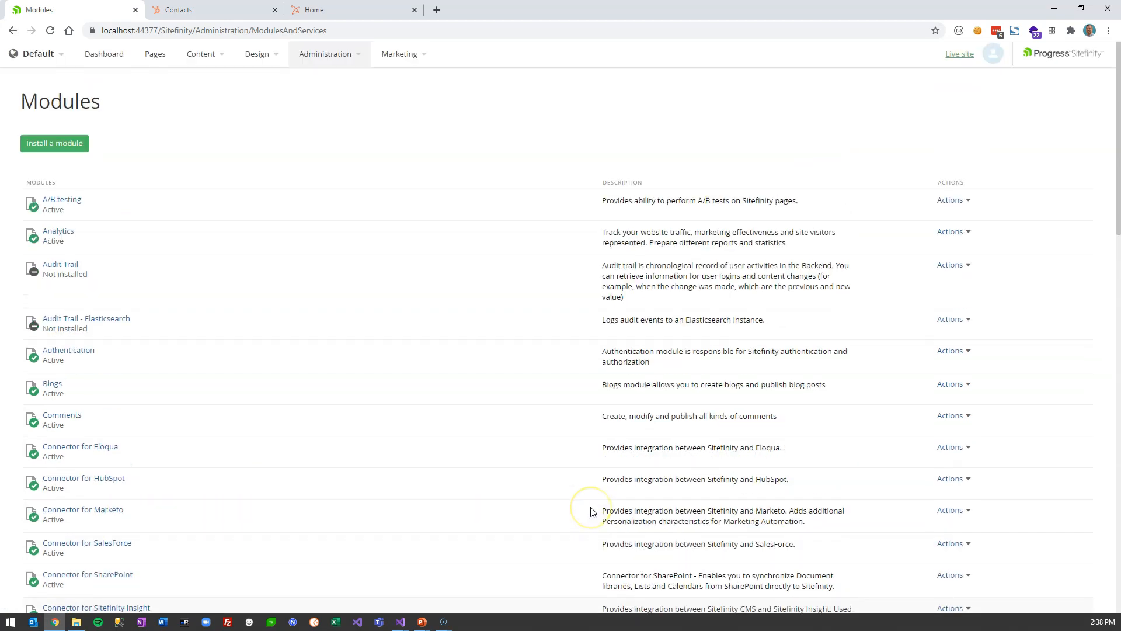
- Open the Sitefinity Insight connector page and a new browser tab
click(336, 56)
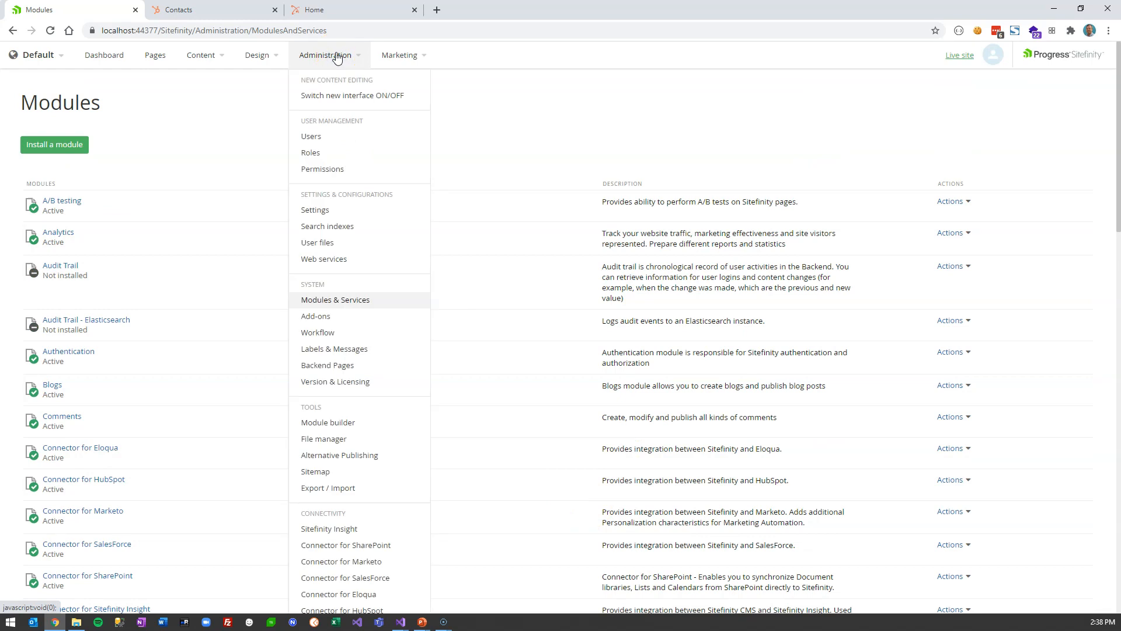
scroll(356, 398, down, 2)
click(358, 414)
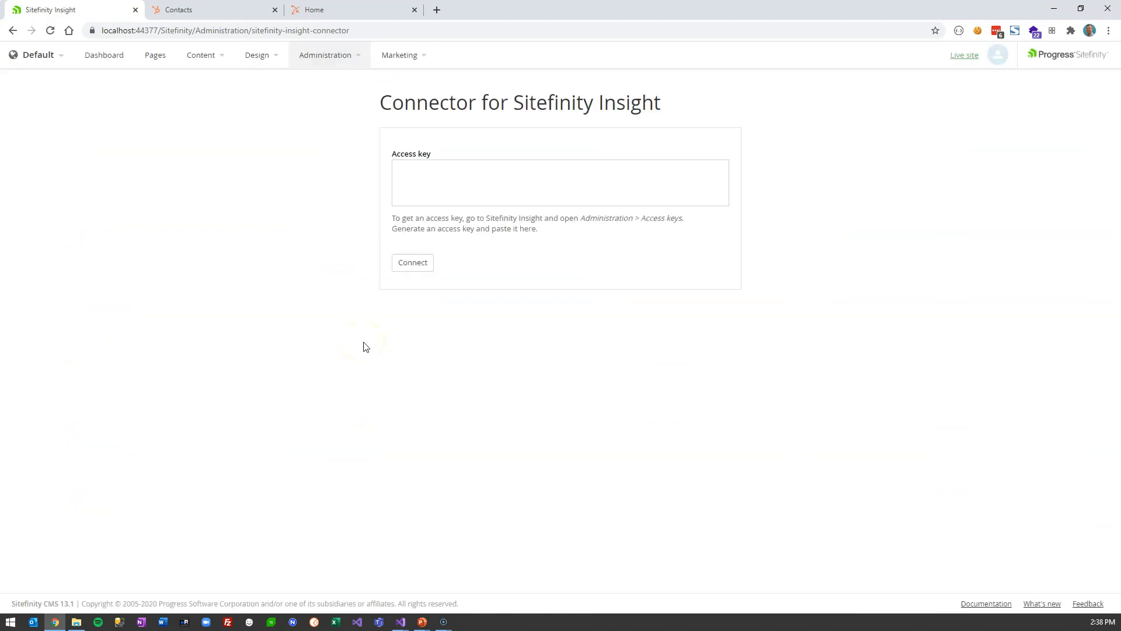
click(437, 10)
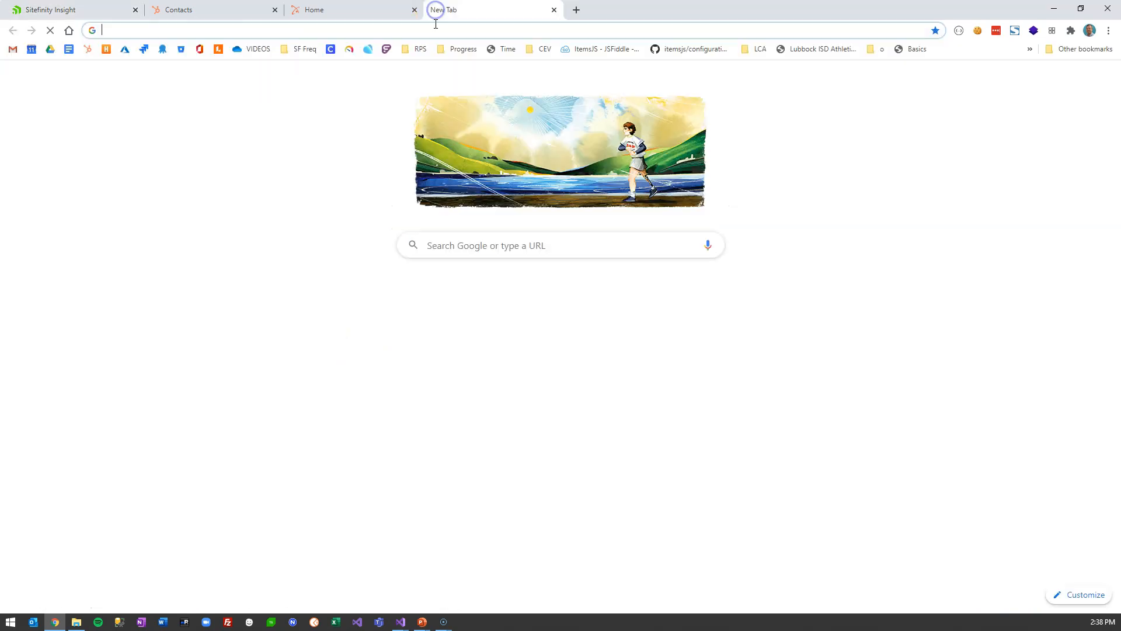
- Load insight.sitefinity.com and go to its account administration area
text(insight)
key(Return)
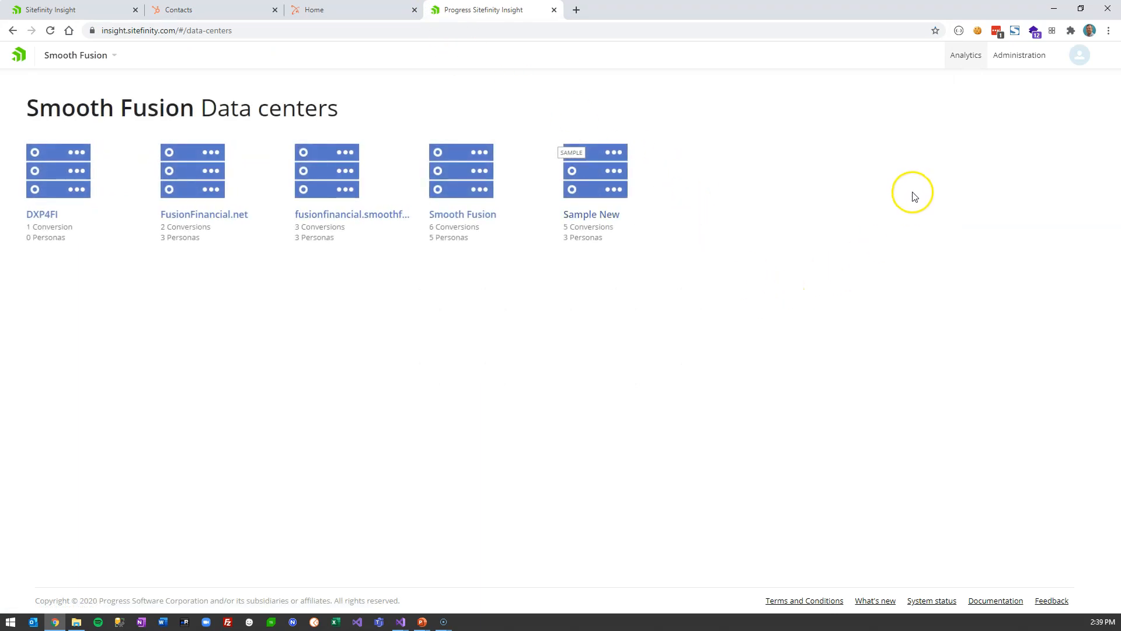
click(1024, 62)
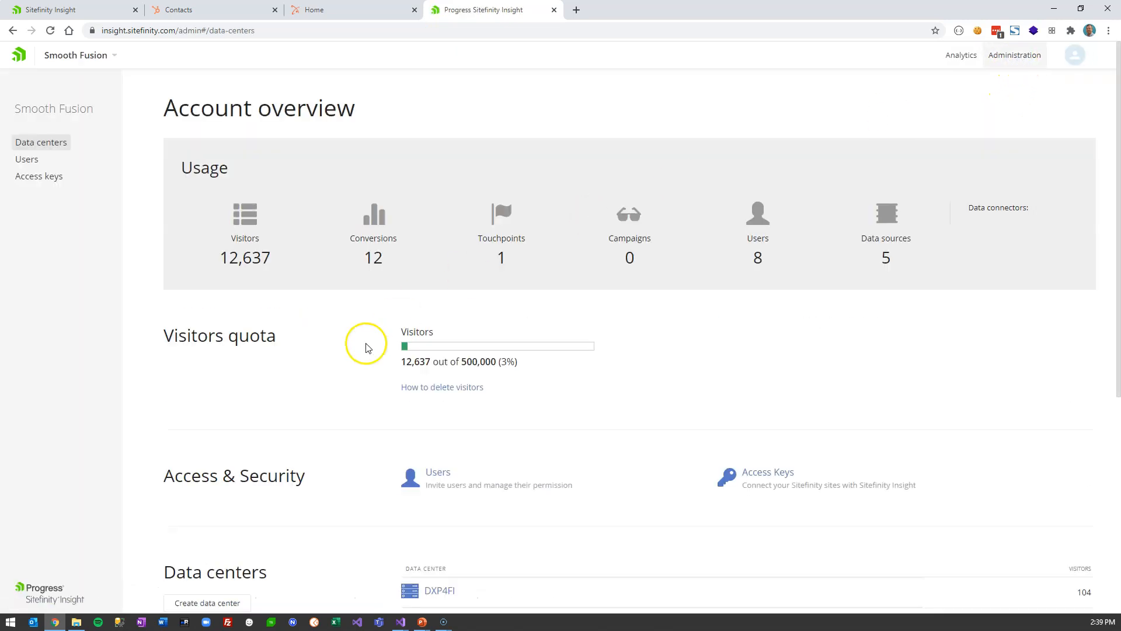
scroll(351, 345, down, 3)
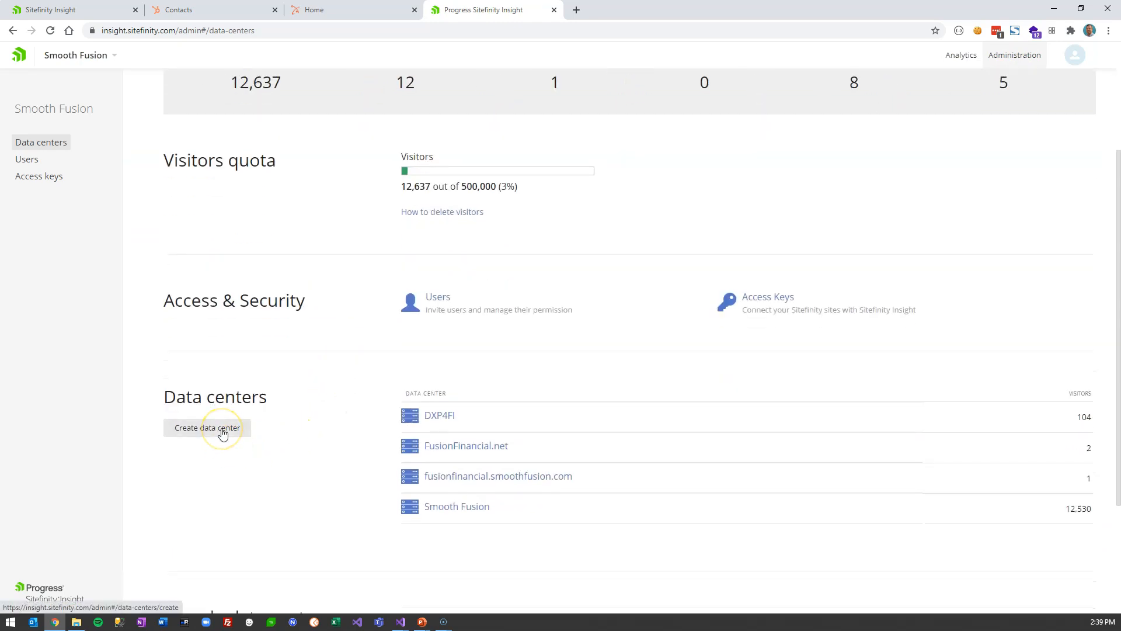
- Create a new data center named HubSpotDemo
click(223, 432)
click(446, 159)
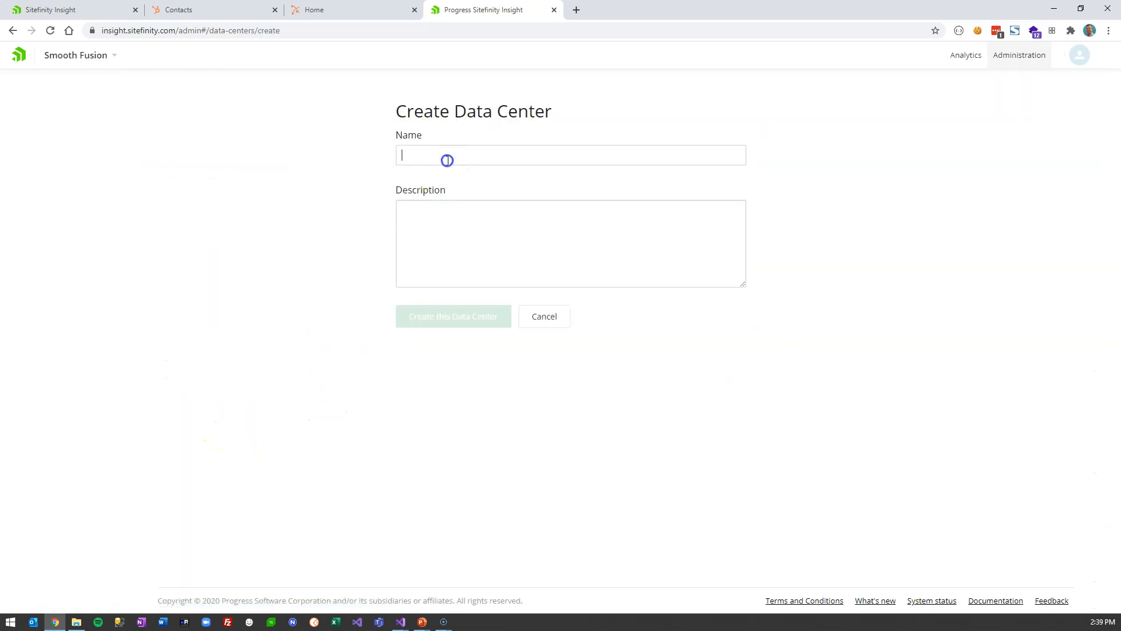
text(Hub)
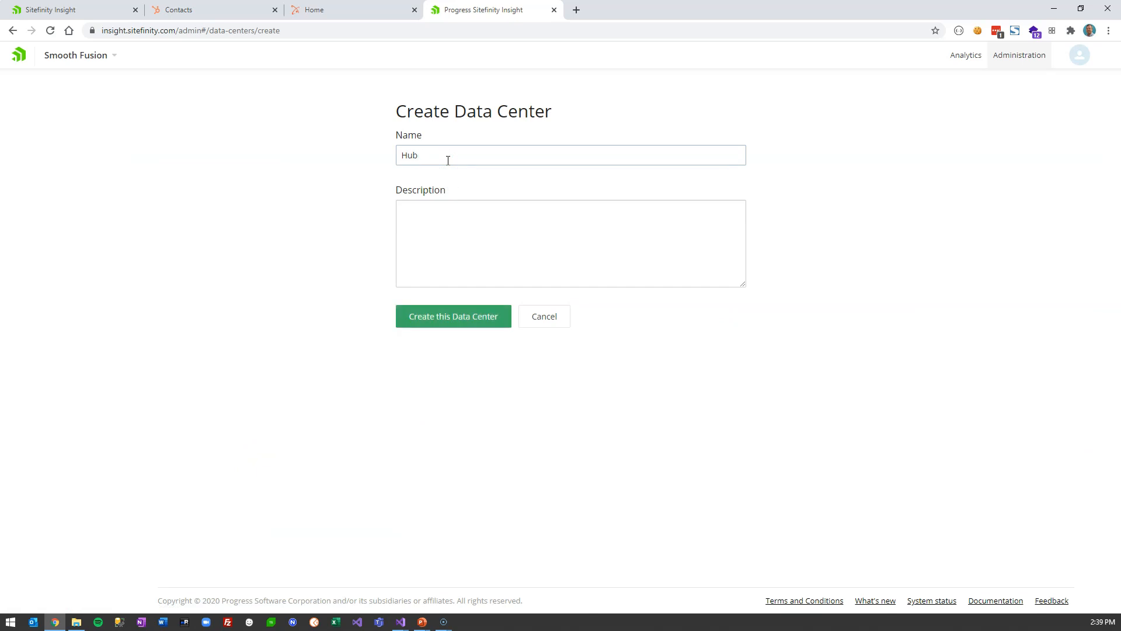
text(SpotDemo)
click(493, 319)
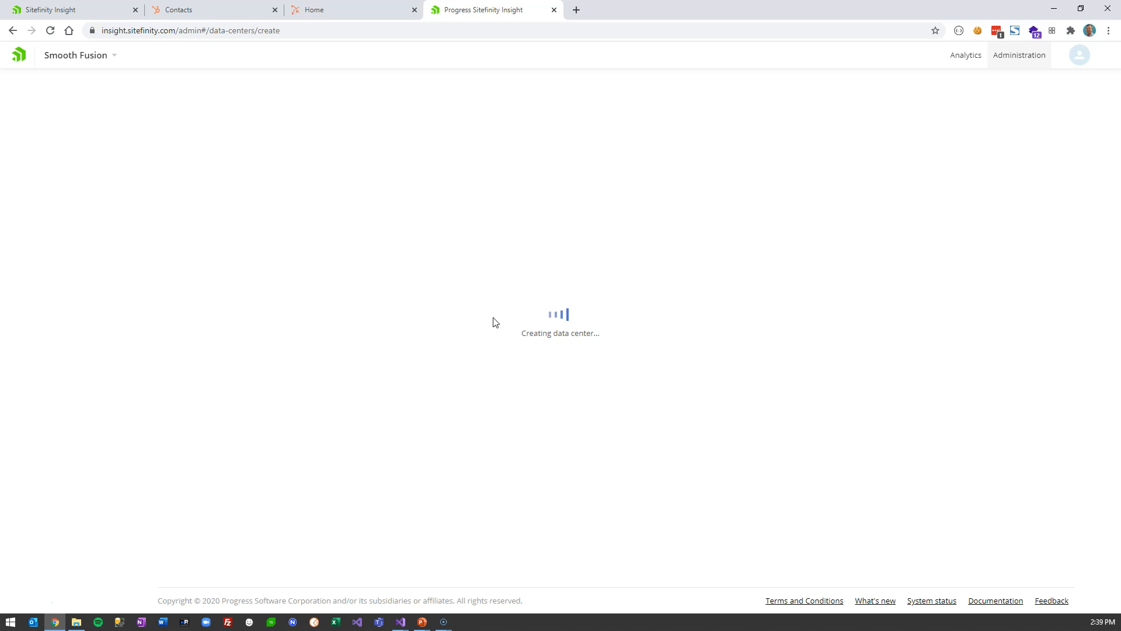
- Open the HubSpotDemo dashboard, then return to the Account overview
click(434, 145)
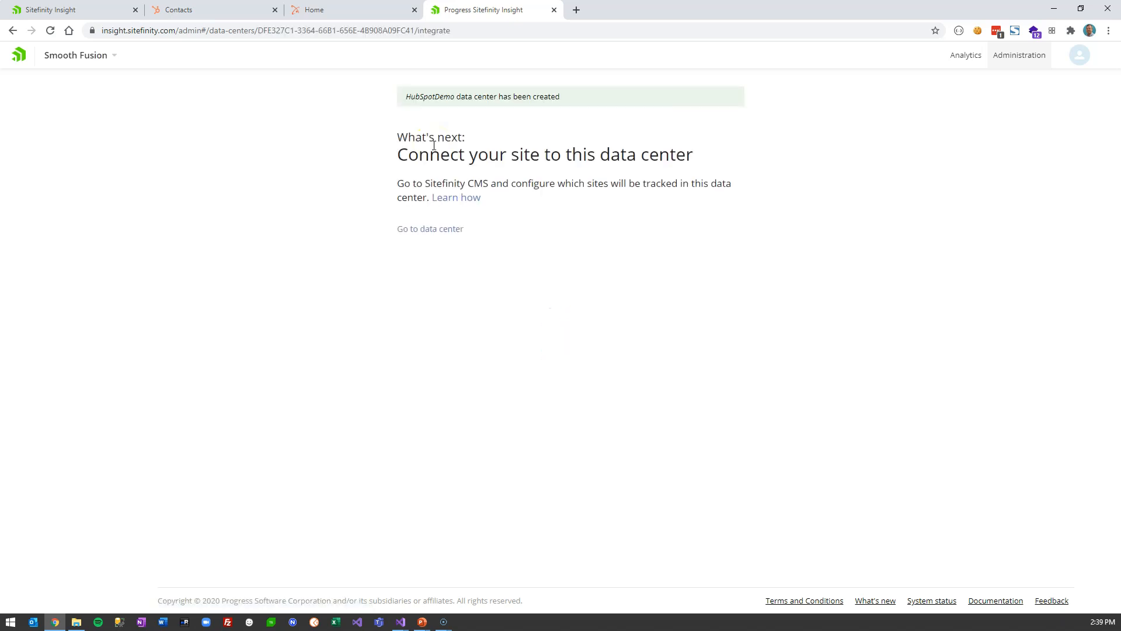
click(451, 231)
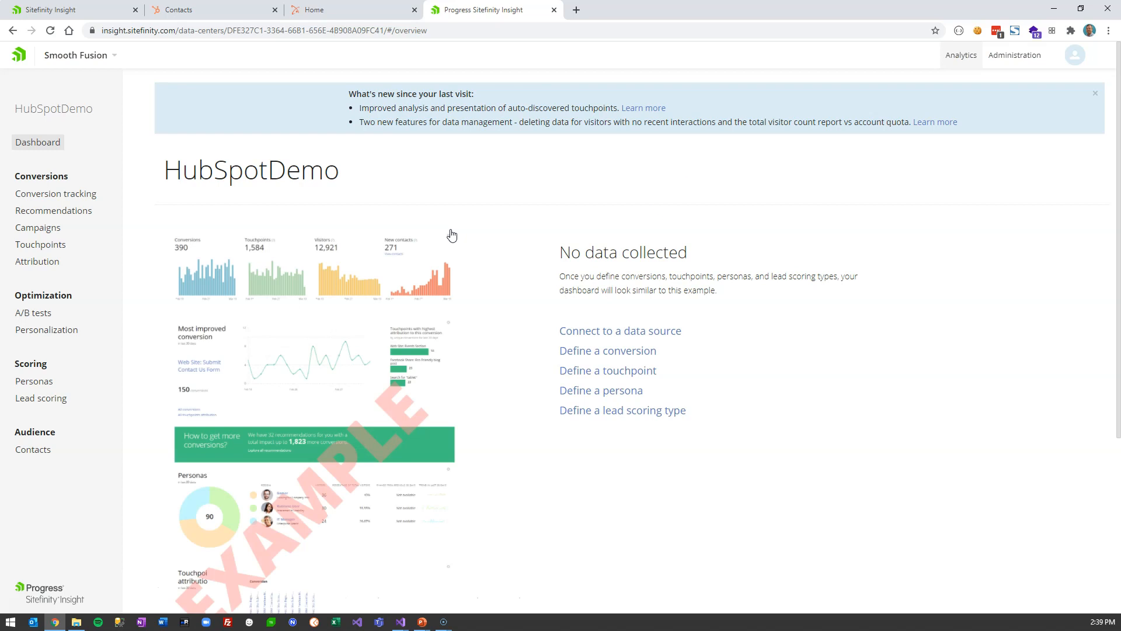
click(1023, 56)
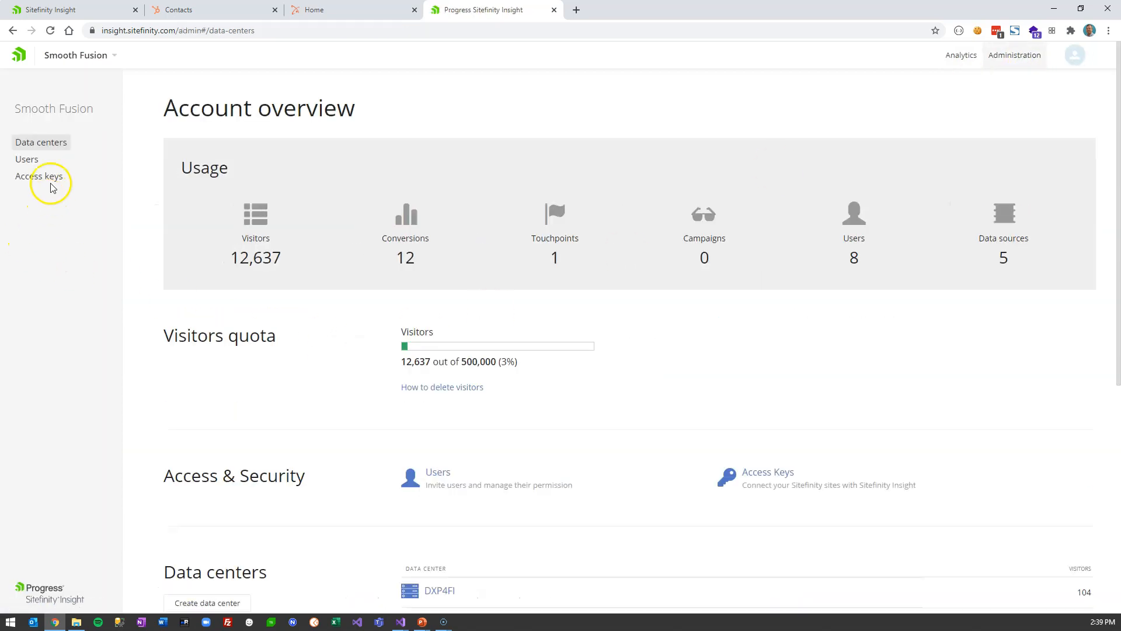
- Generate and copy a HubSpotDemo access key restricted to the HubSpotDemo data center
click(46, 176)
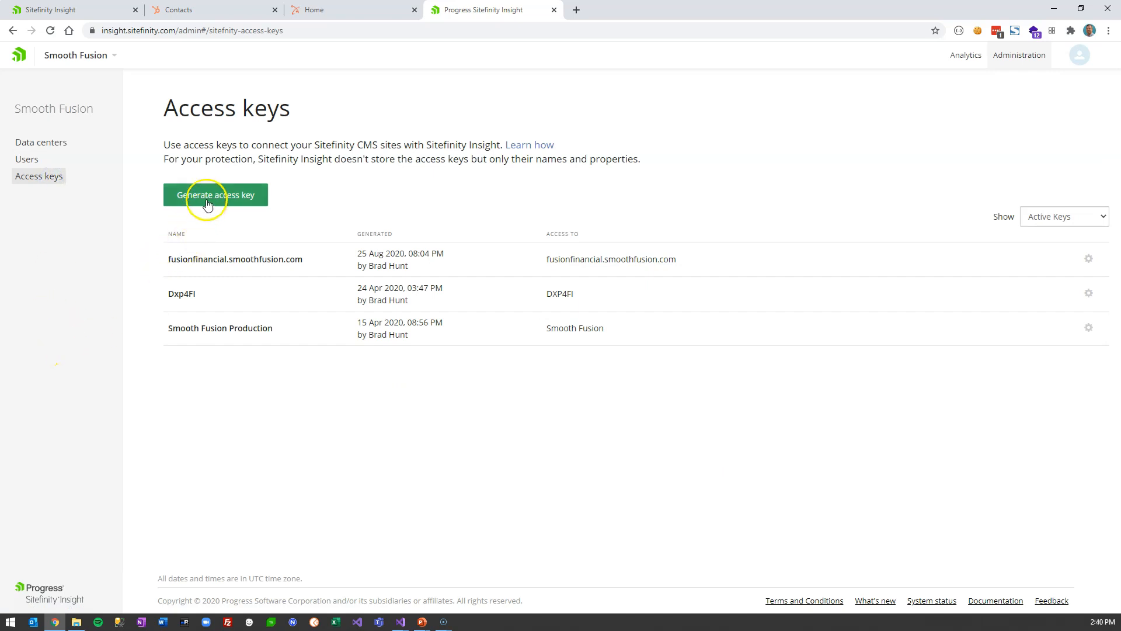
click(209, 199)
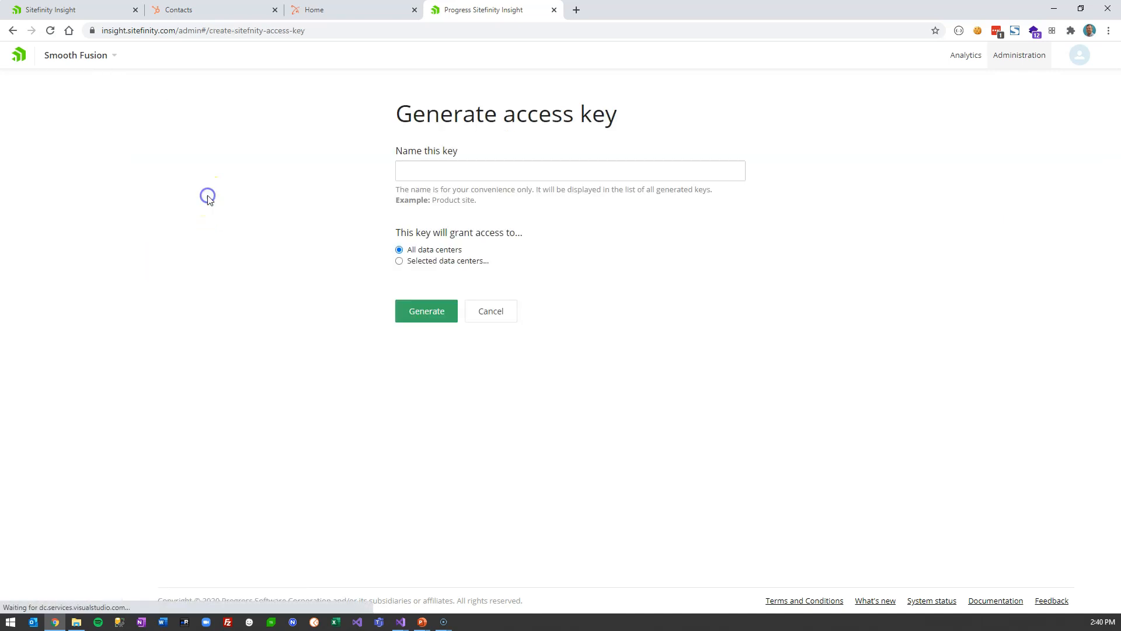
click(433, 170)
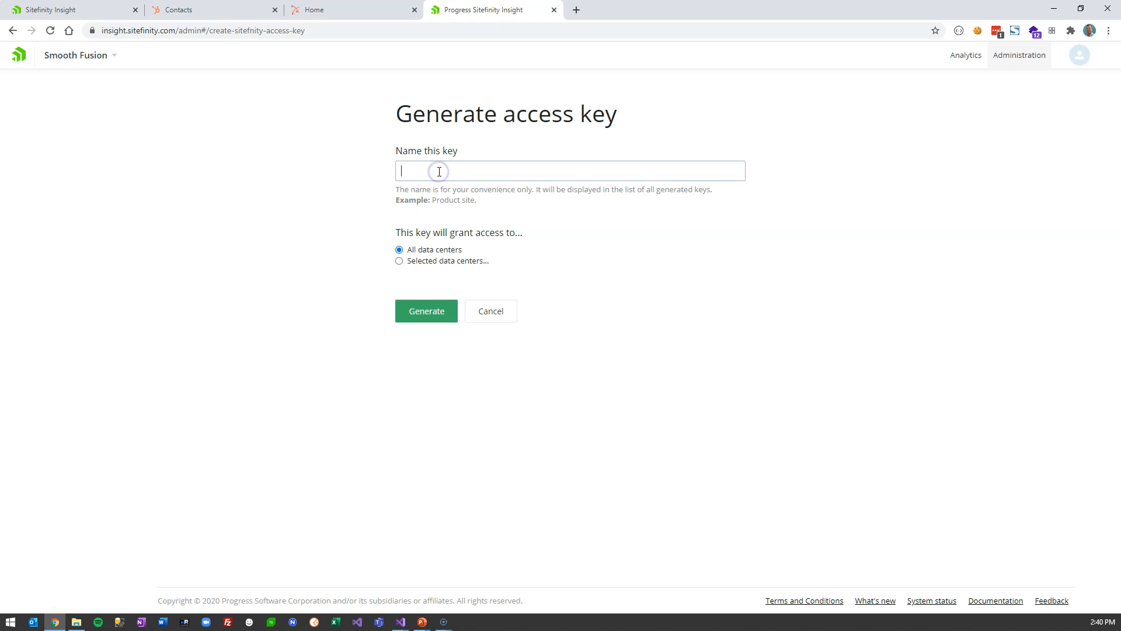
text(HubSpotDemo)
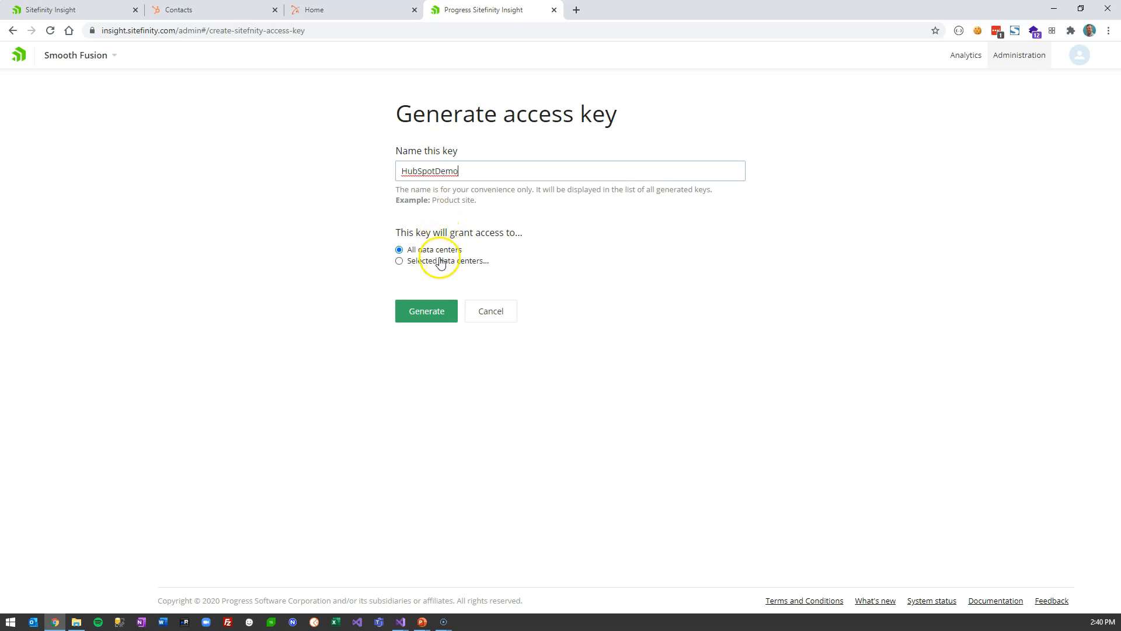
click(442, 261)
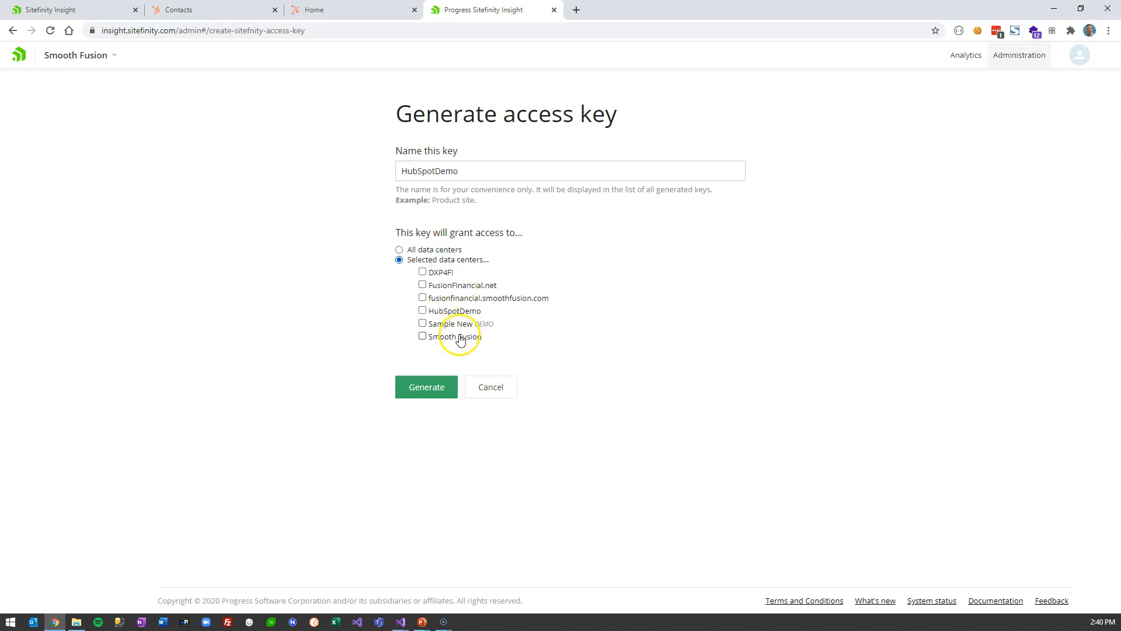
click(456, 311)
click(418, 390)
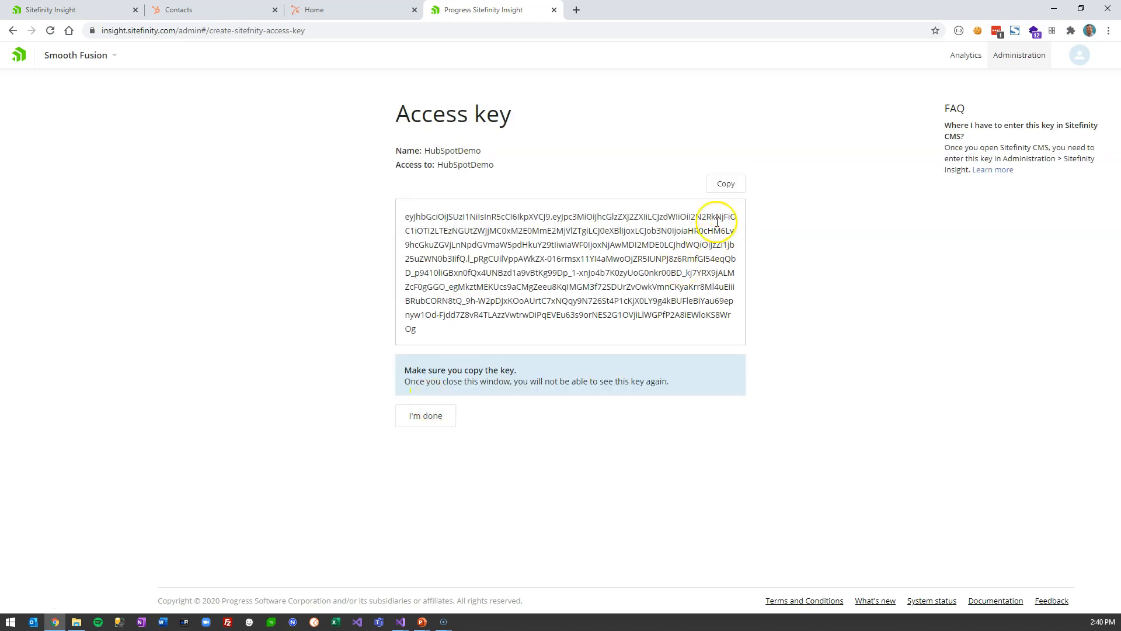
click(726, 186)
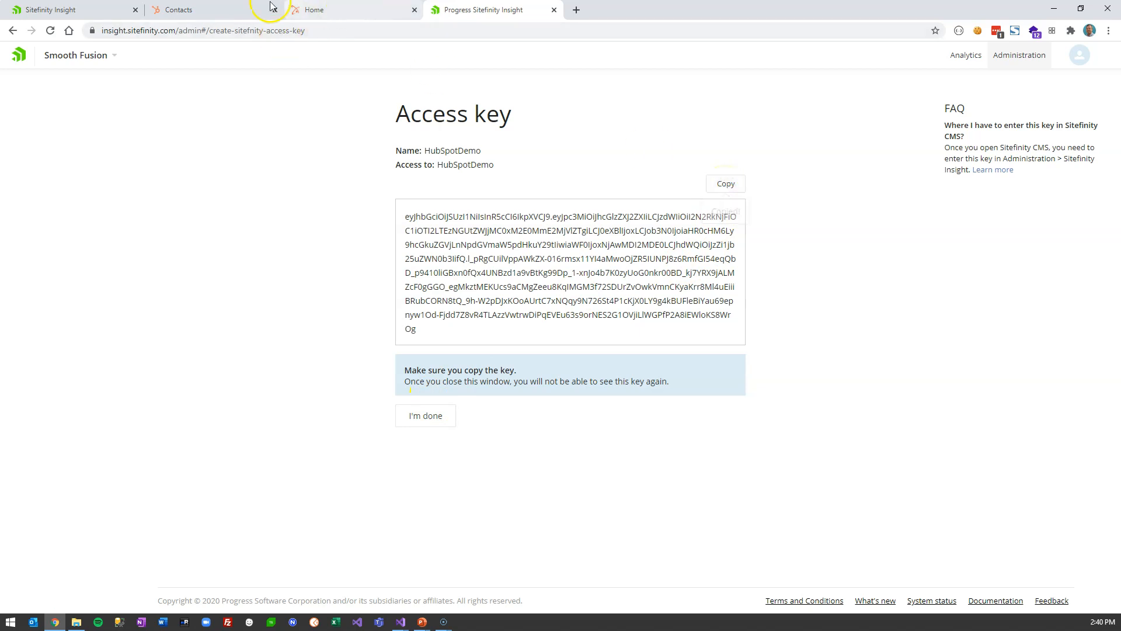
click(74, 10)
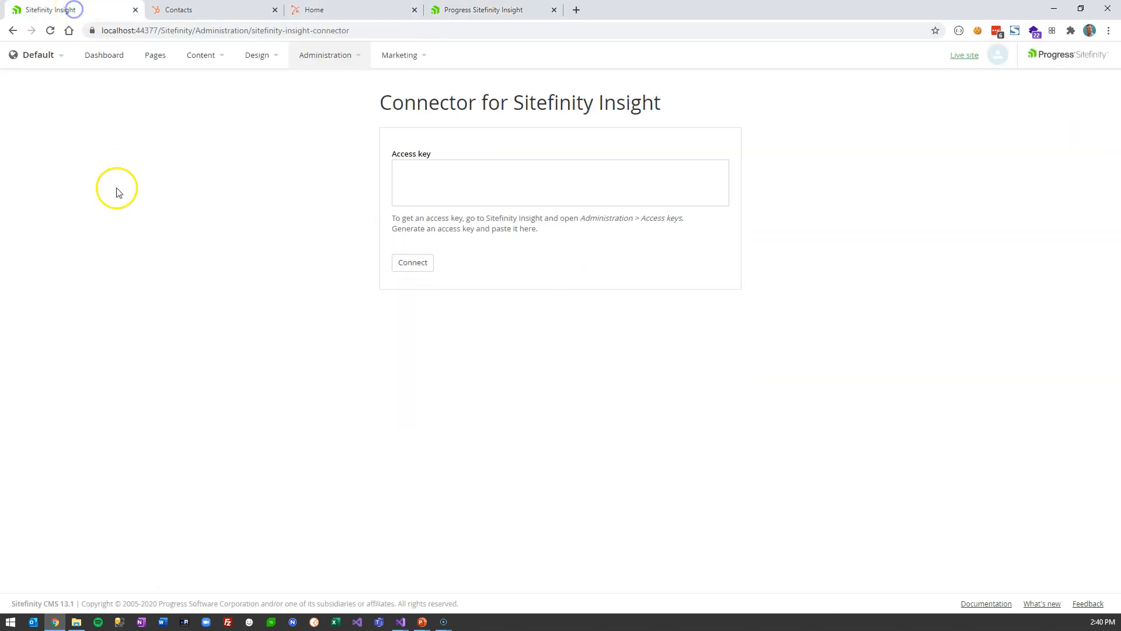
- Paste the copied access key and connect the CMS to Sitefinity Insight
click(448, 174)
key(ctrl+v)
click(413, 262)
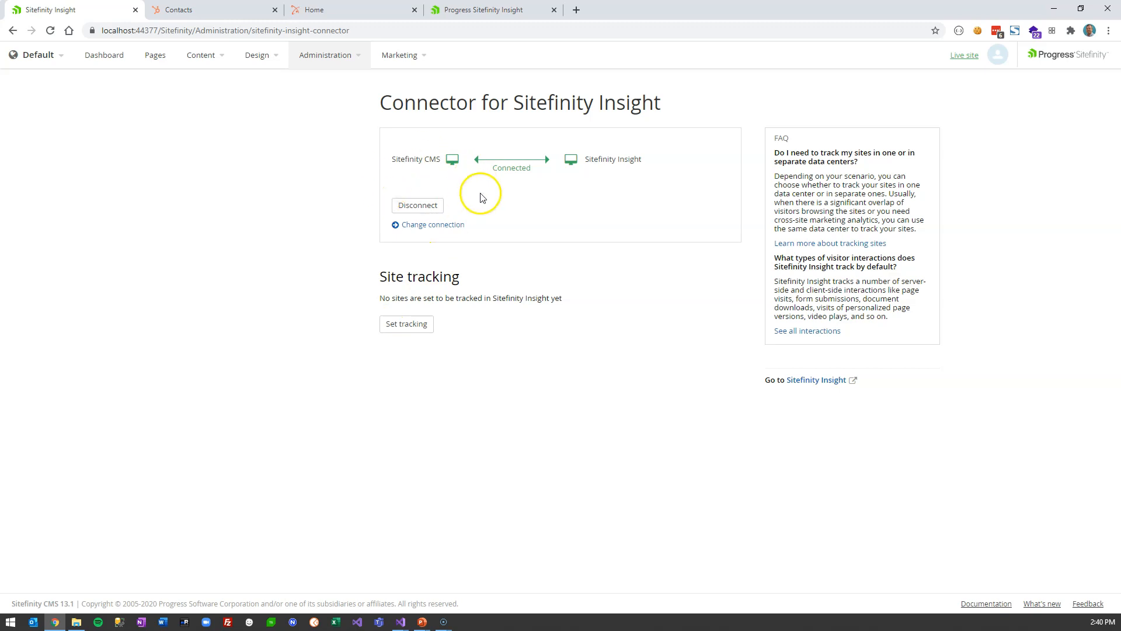
- Track the Default site in the HubSpotDemo data center and review the setup
click(412, 326)
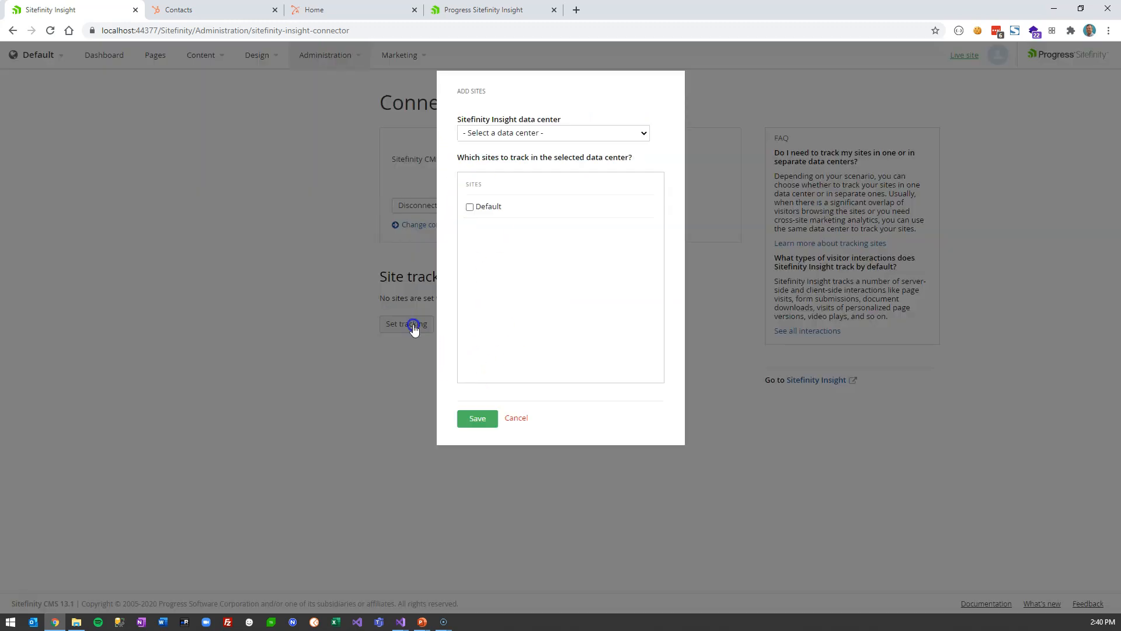
click(506, 137)
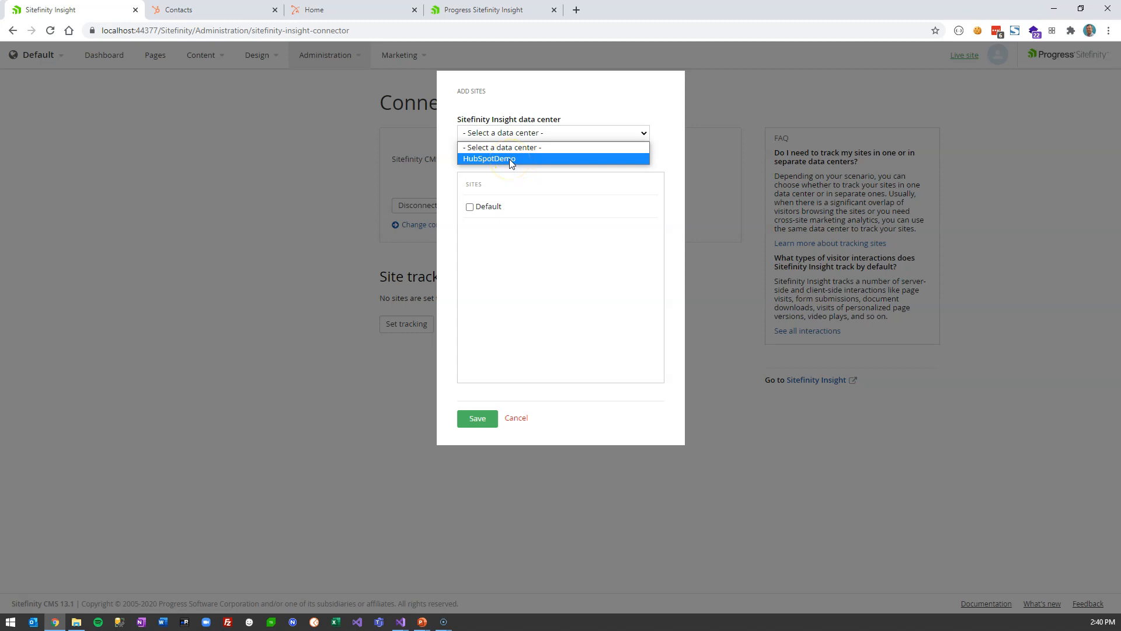
click(510, 159)
click(470, 207)
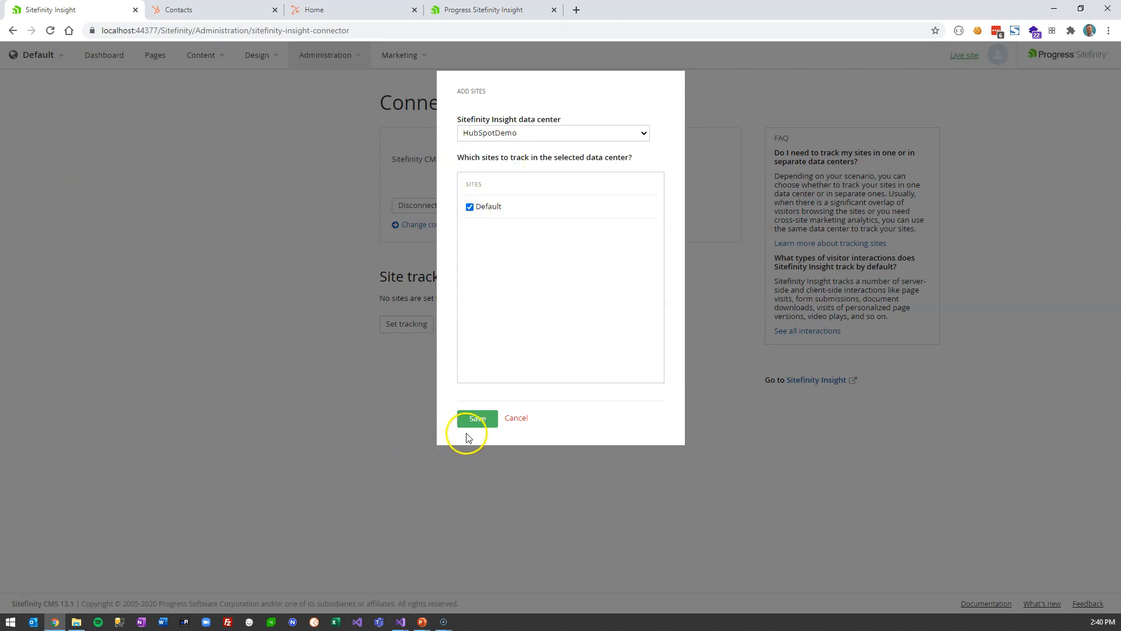
click(472, 419)
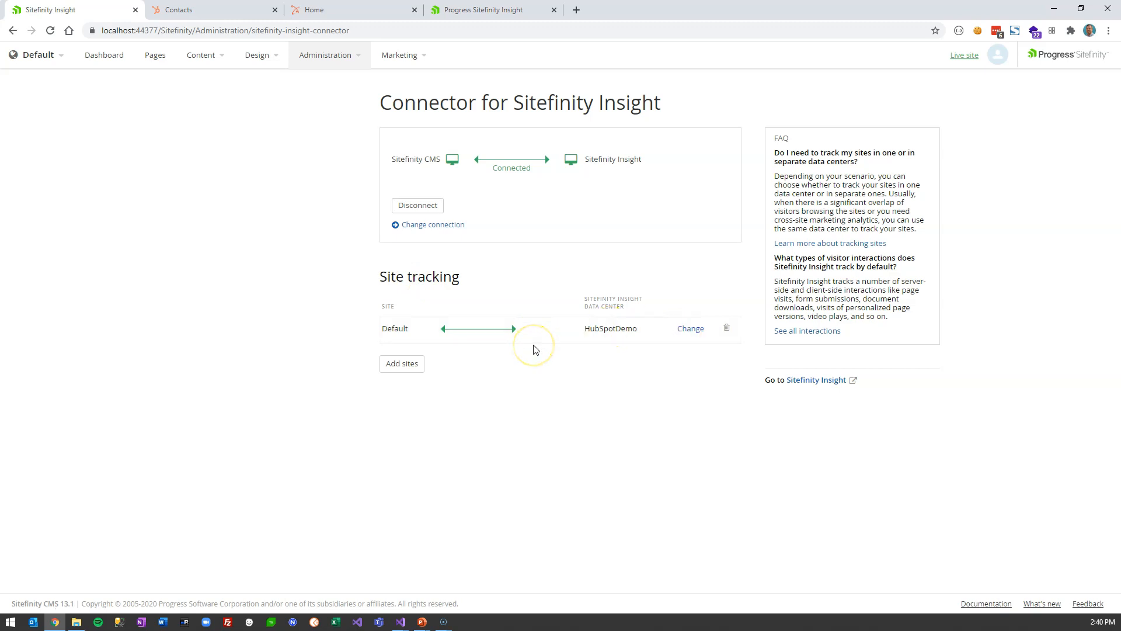
click(688, 331)
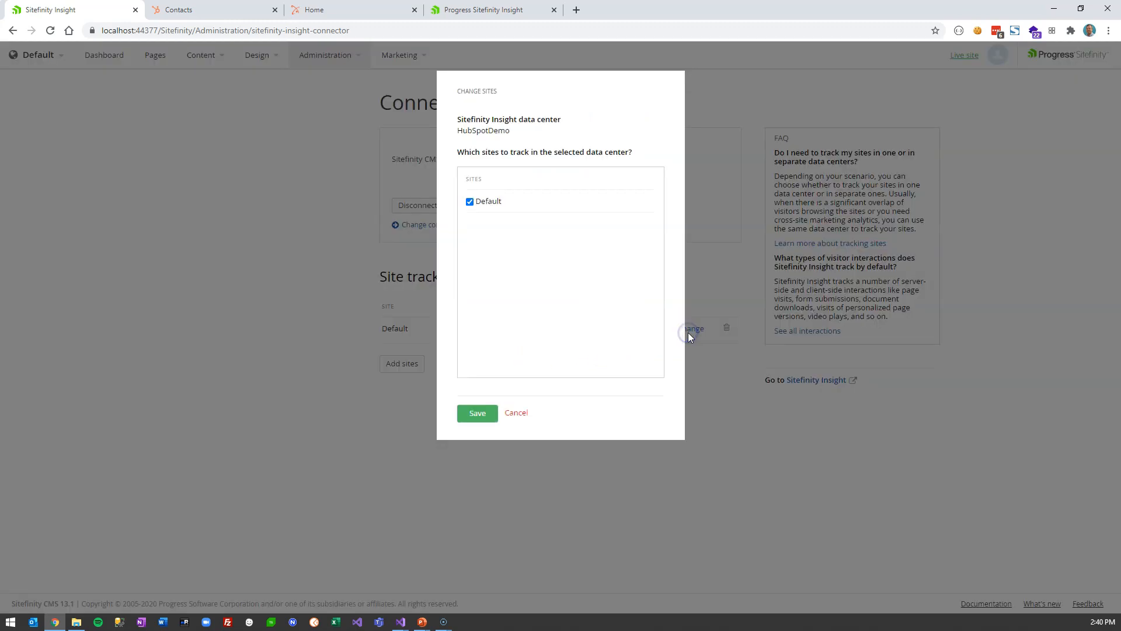
click(515, 415)
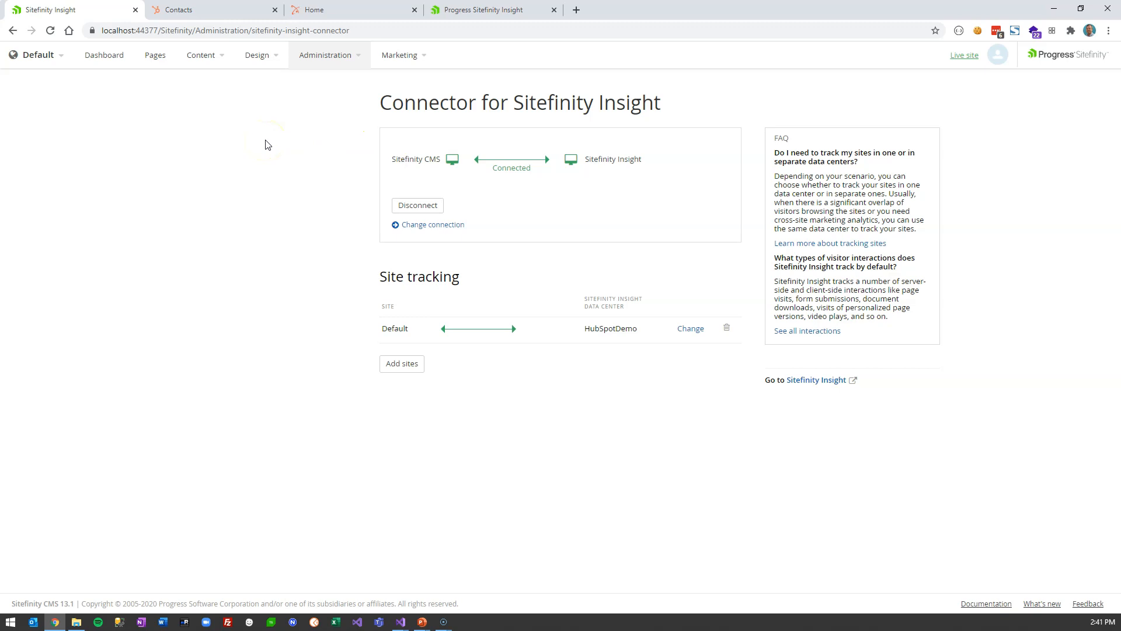
- Check HubSpotDemo's Conversion tracking is empty, then return to the Pages - Default tab
click(154, 59)
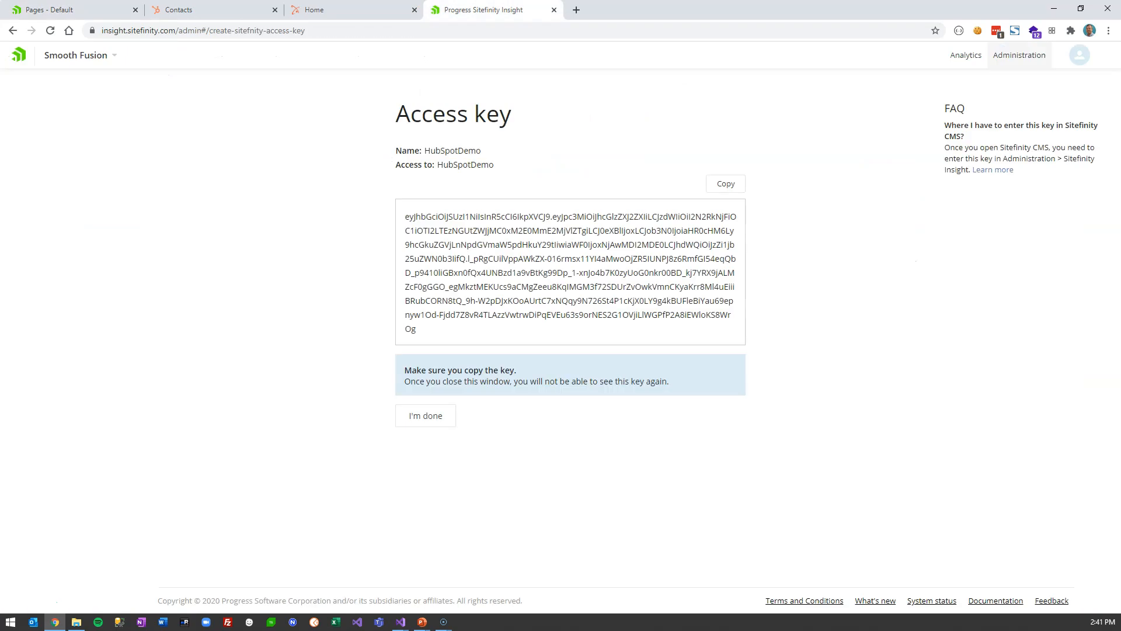
click(19, 59)
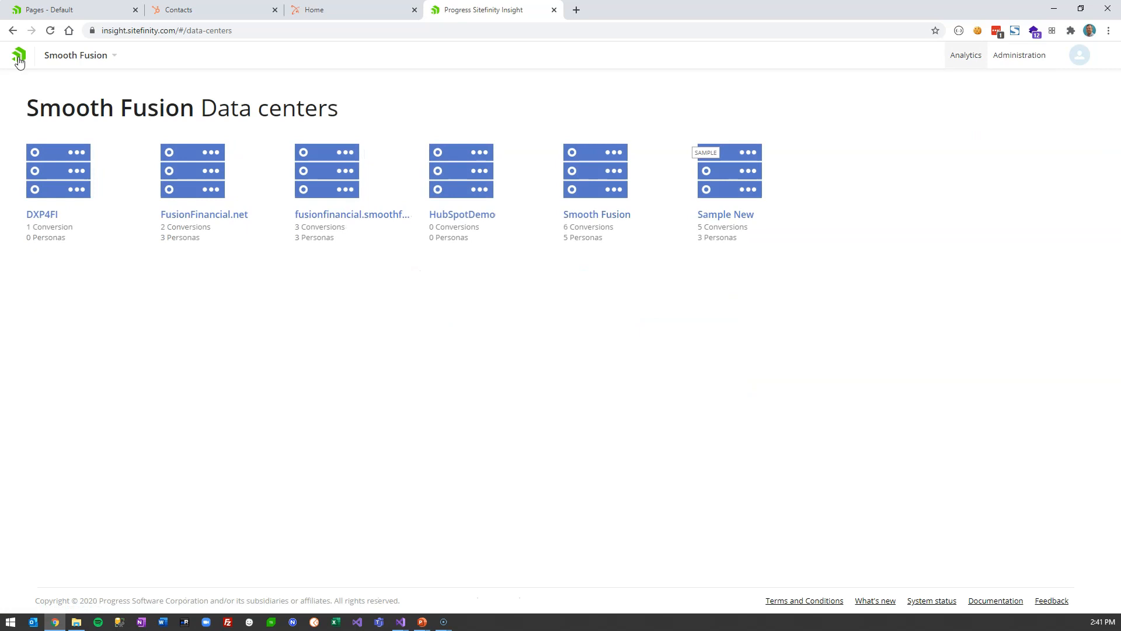
click(473, 216)
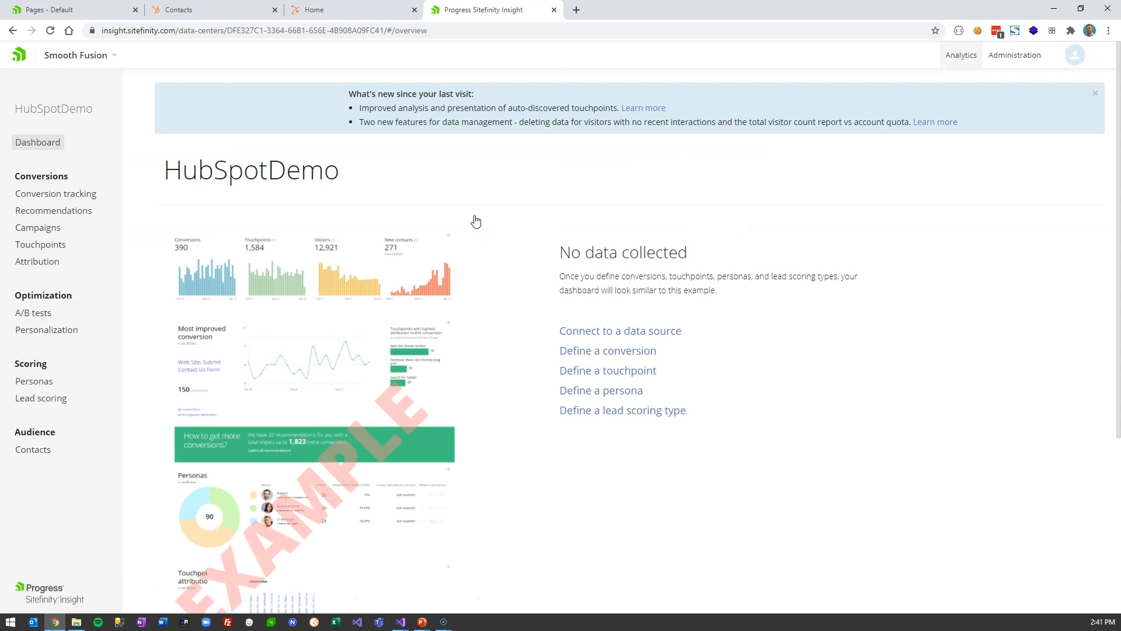
click(80, 195)
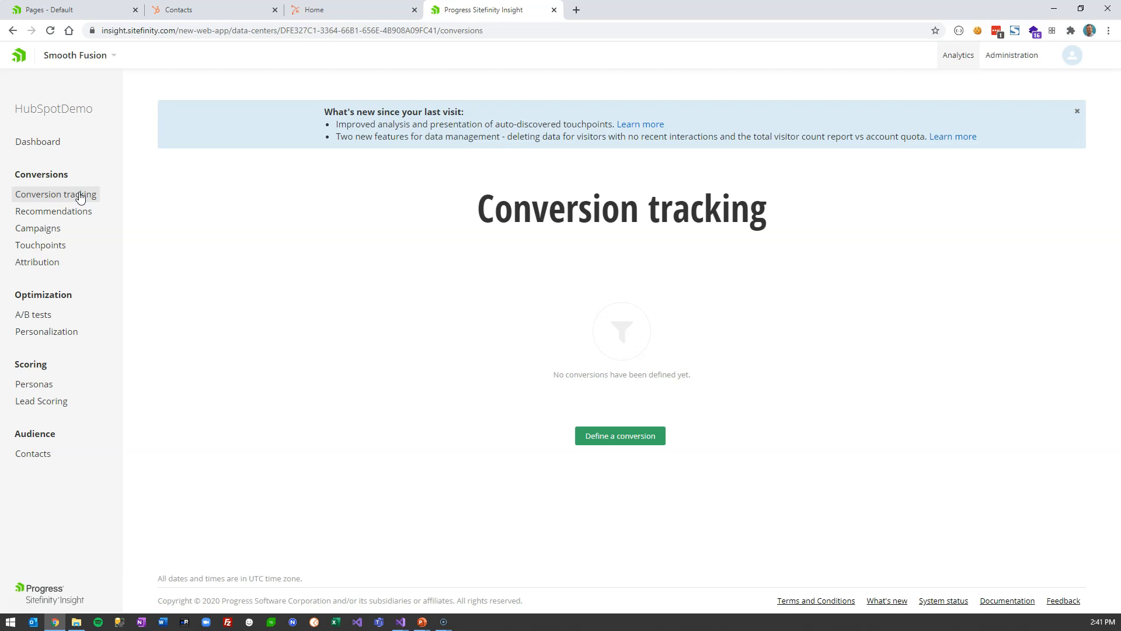
click(58, 9)
click(134, 170)
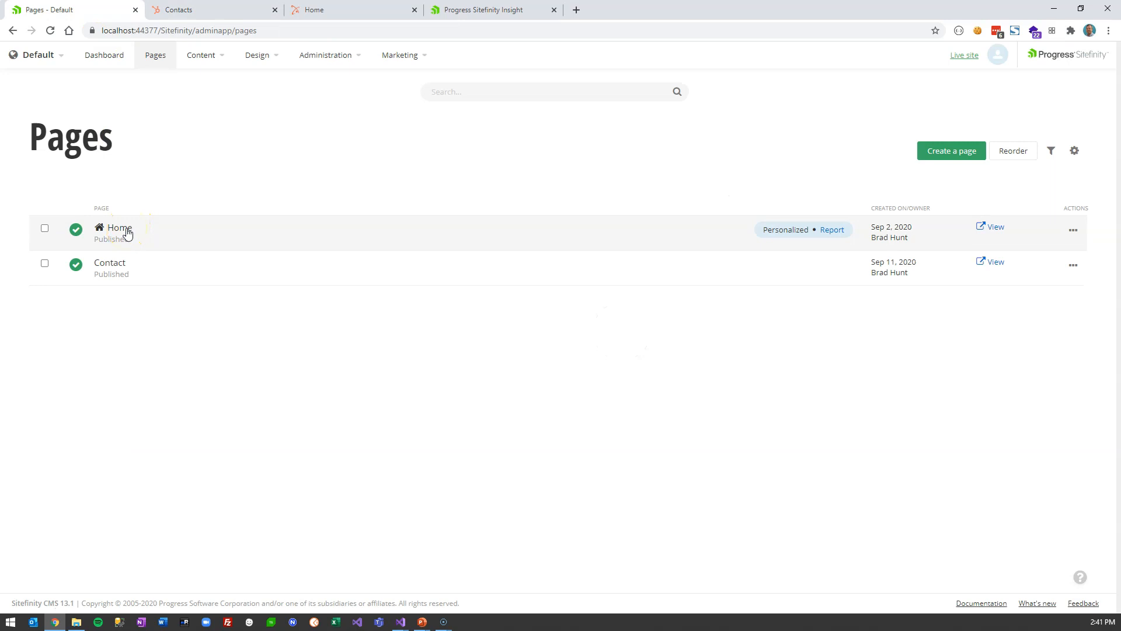
click(120, 228)
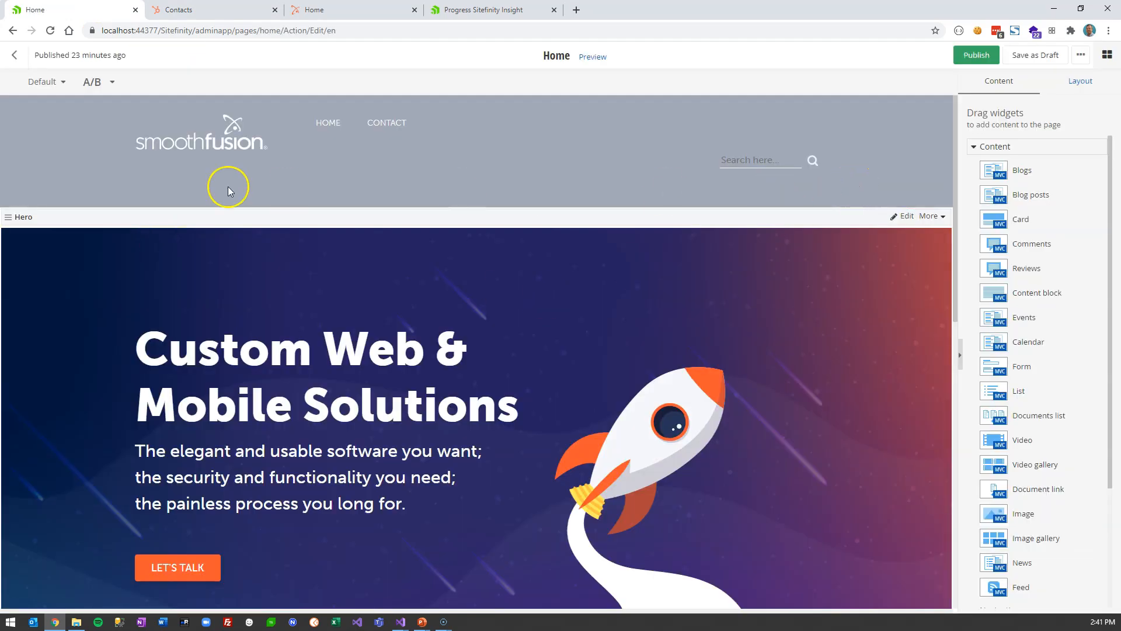
click(44, 82)
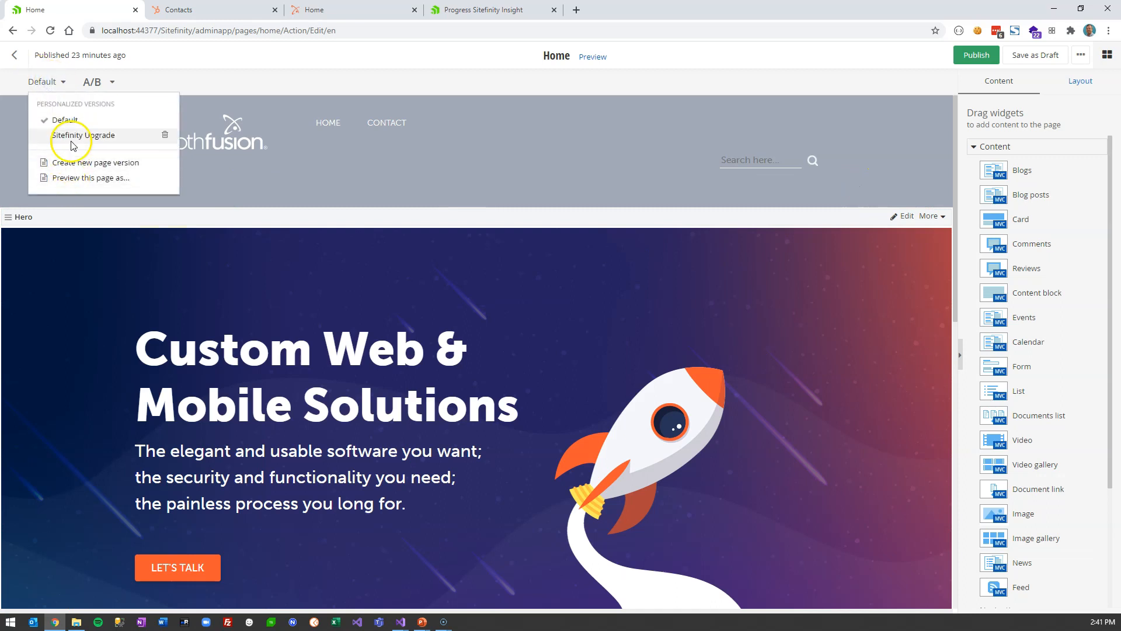
click(72, 142)
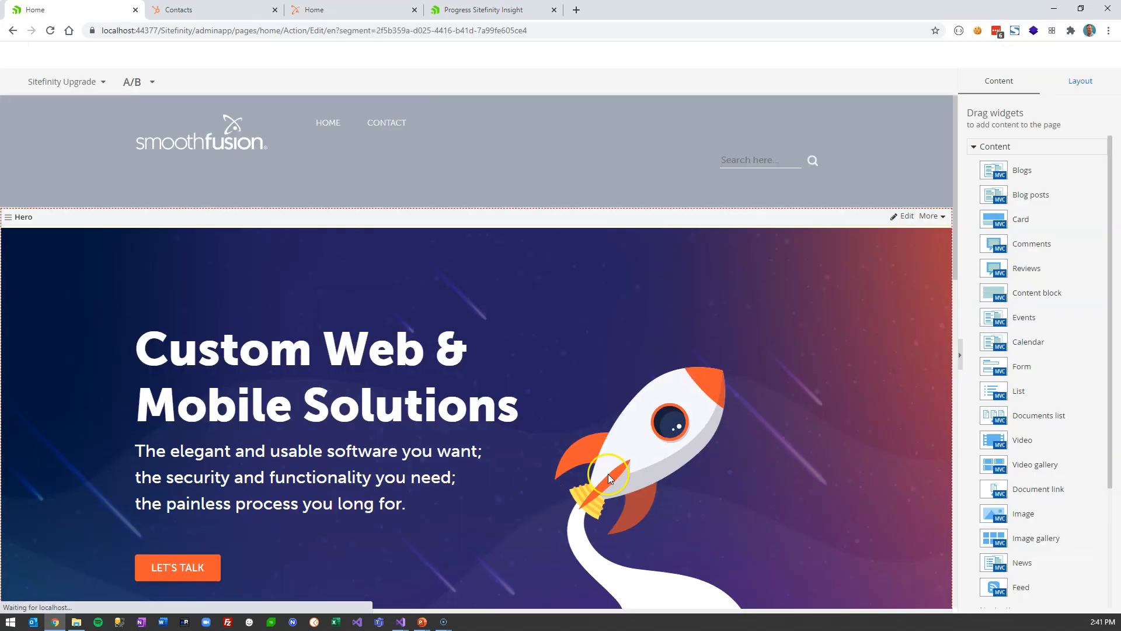
scroll(608, 474, down, 5)
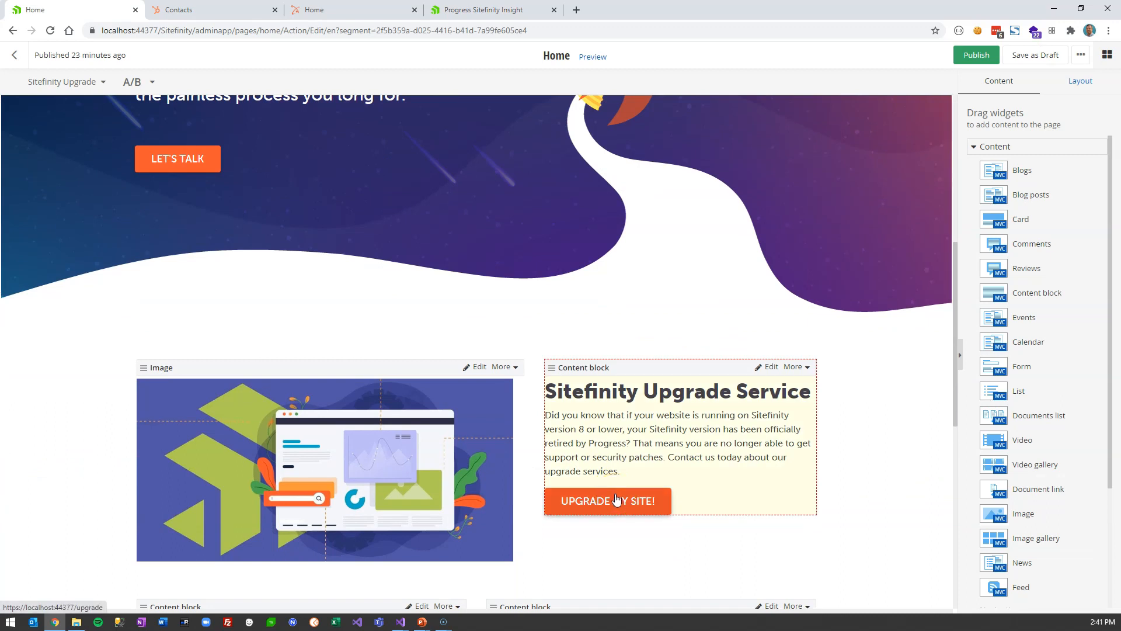
scroll(607, 485, up, 4)
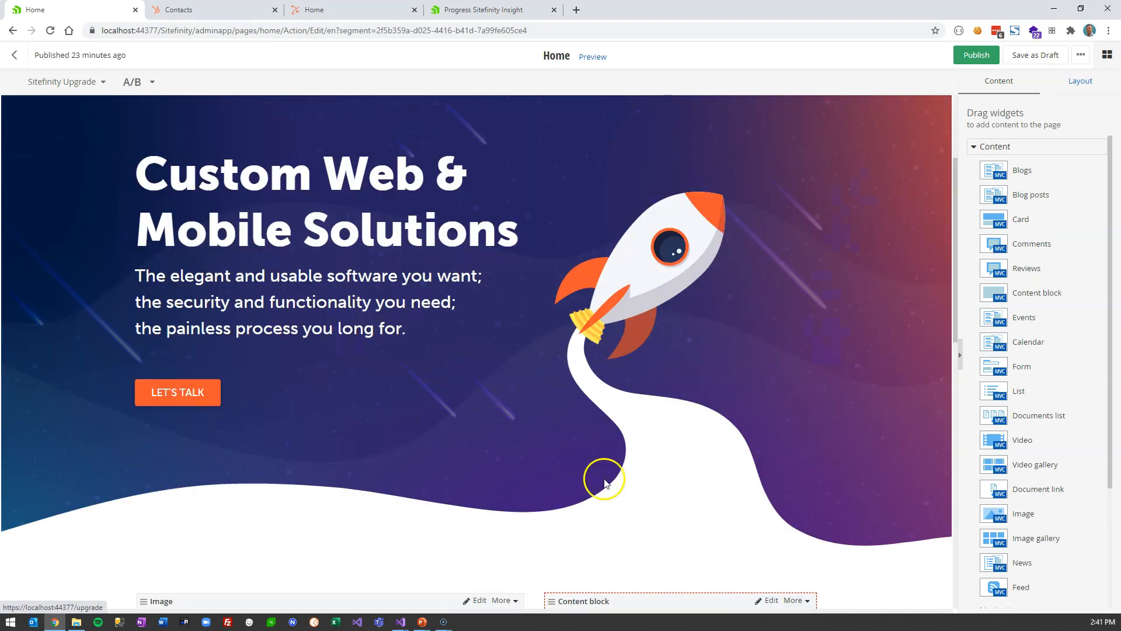
click(15, 59)
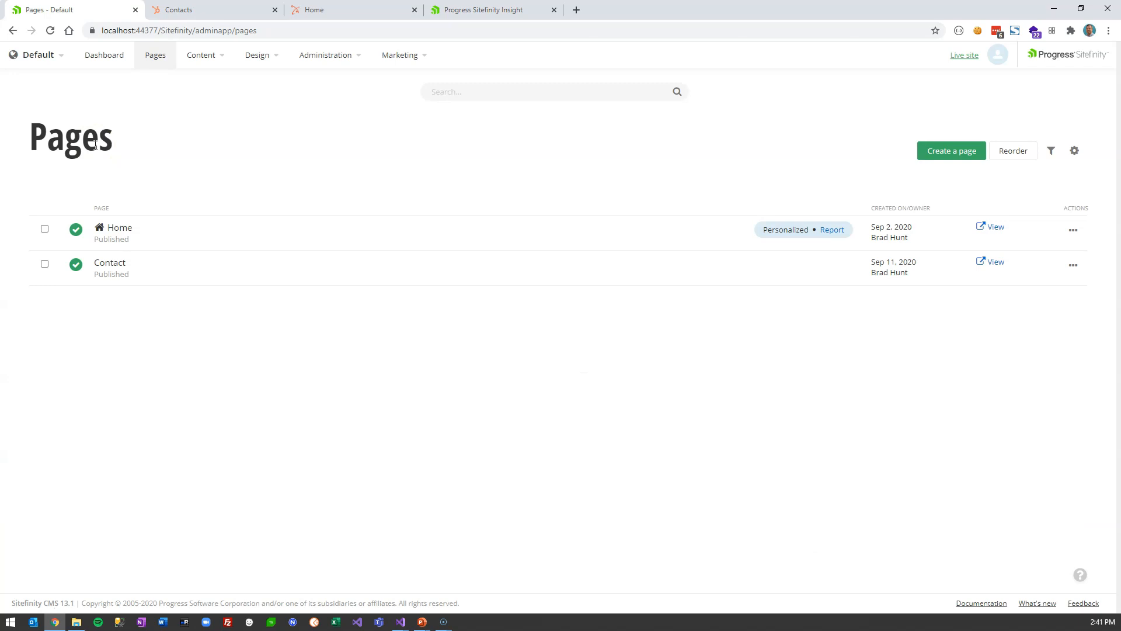
click(184, 55)
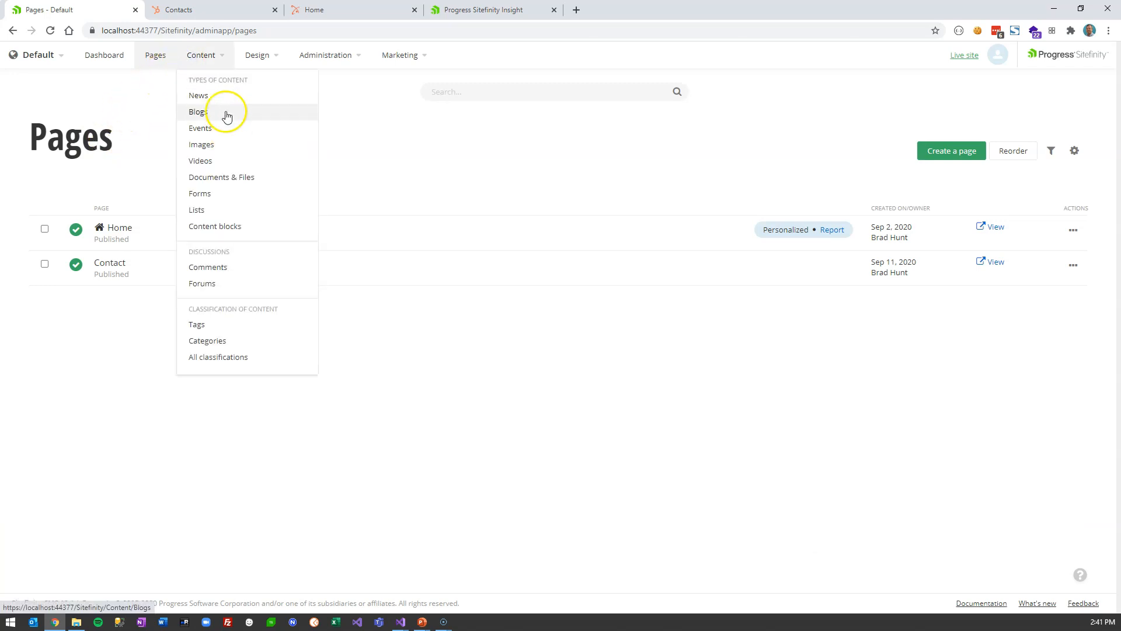
- Create a new form titled Upgrade under Content > Forms
click(217, 193)
click(51, 139)
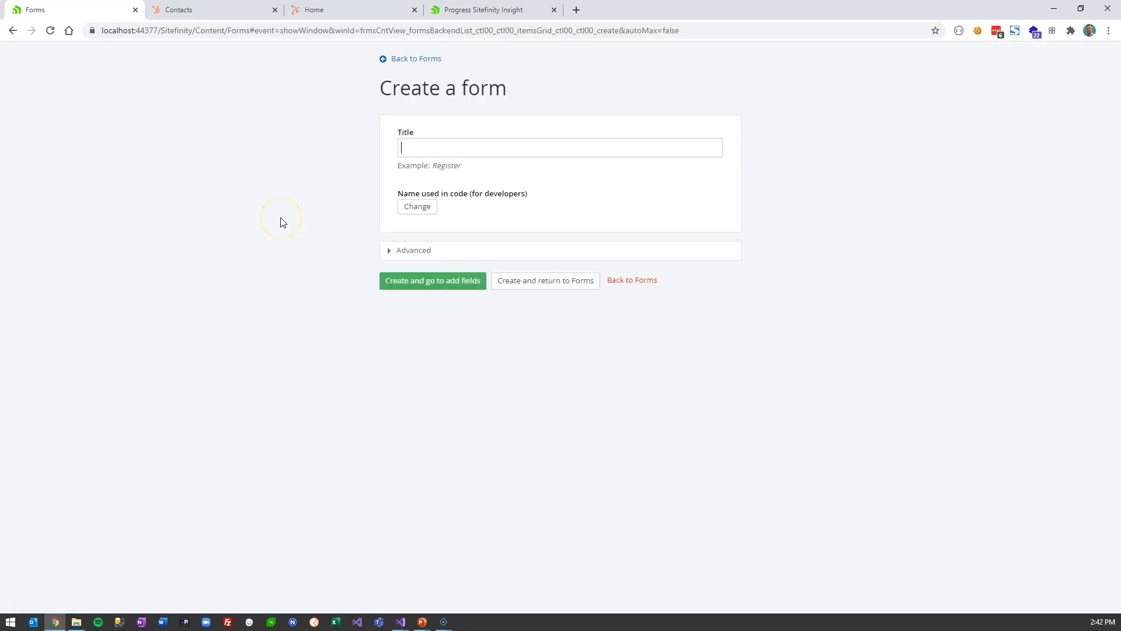
text(Update)
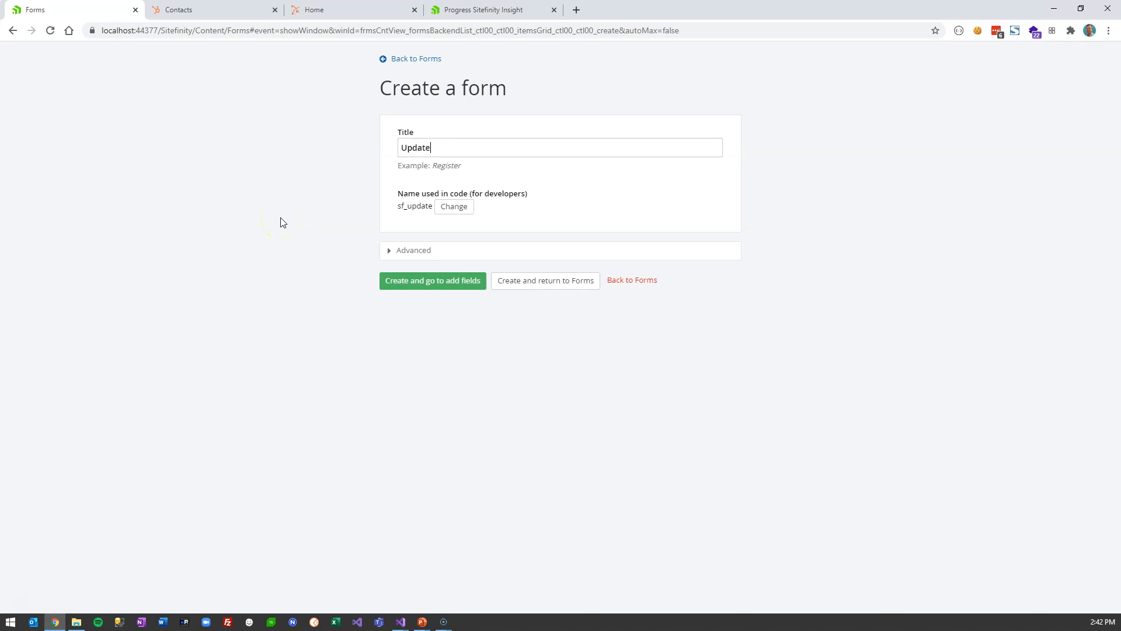
key(BackSpace)
key(BackSpace)
key(BackSpace)
key(BackSpace)
text(grage)
key(BackSpace)
key(BackSpace)
text(de)
click(443, 281)
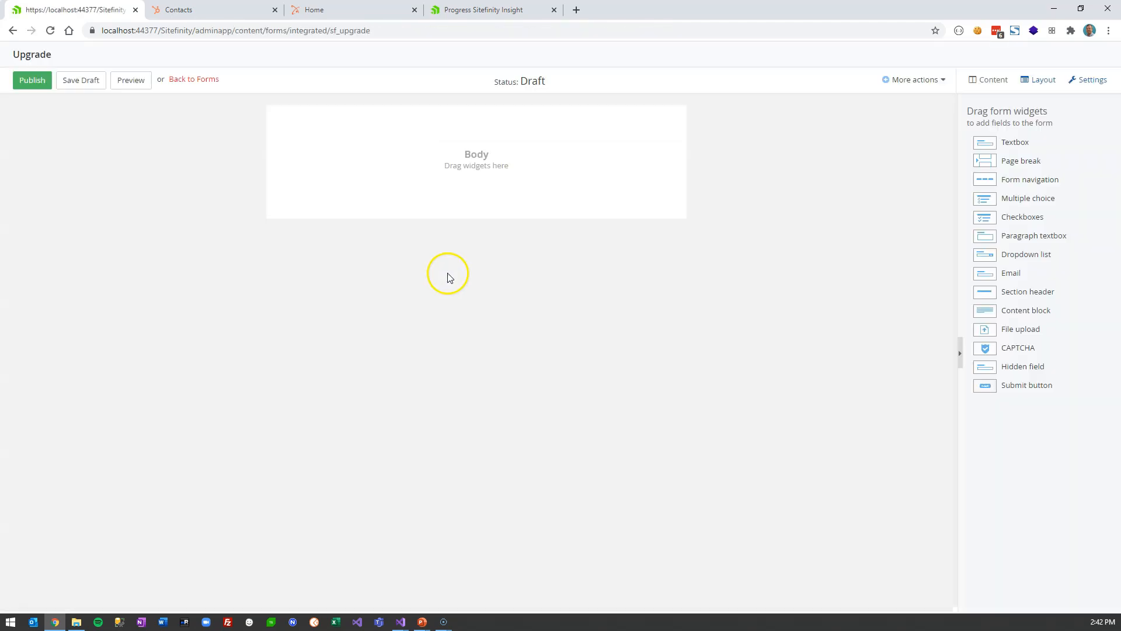
- Add two Textbox fields, an Email field and a Checkboxes field to the form body
drag(997, 143, 503, 153)
drag(978, 144, 474, 217)
drag(988, 273, 465, 293)
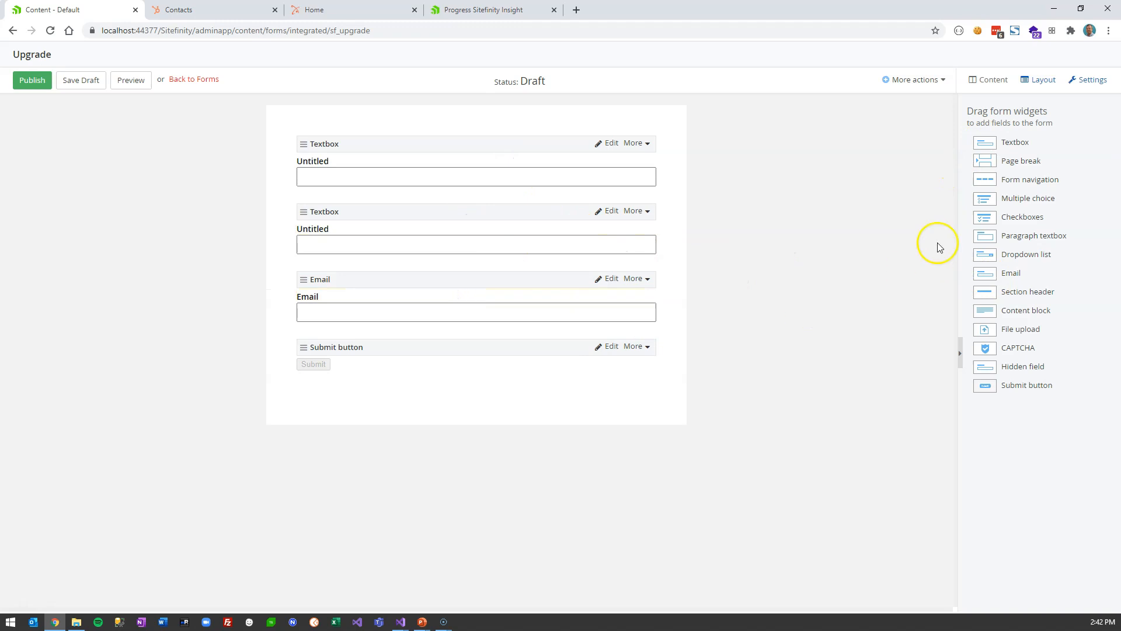
drag(984, 219, 420, 341)
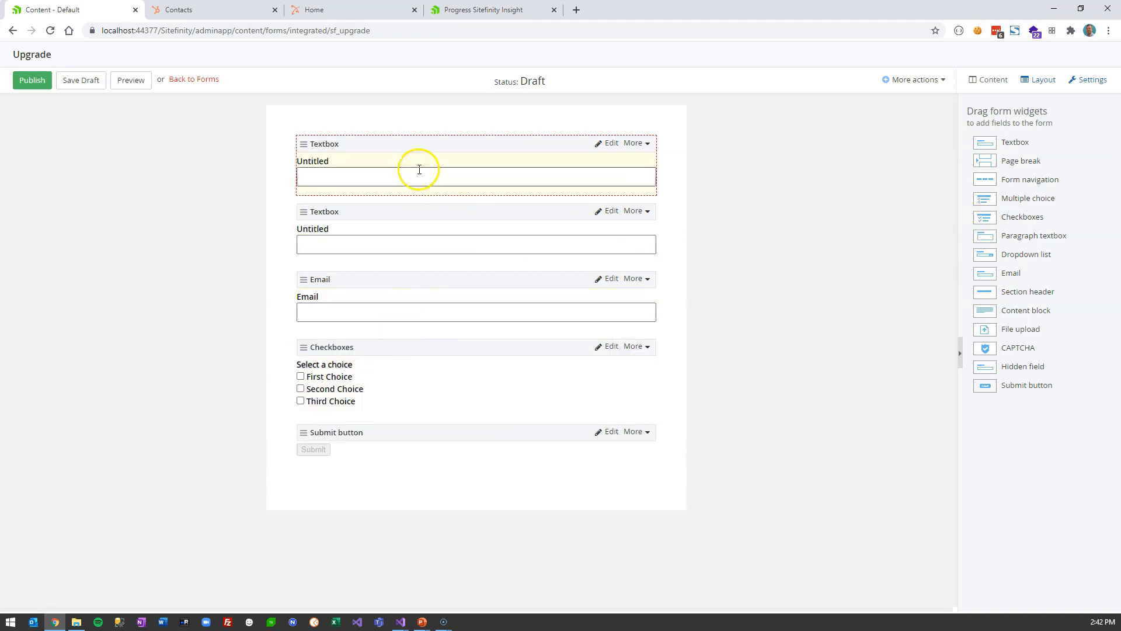
- Label the two textboxes First and Last
click(604, 145)
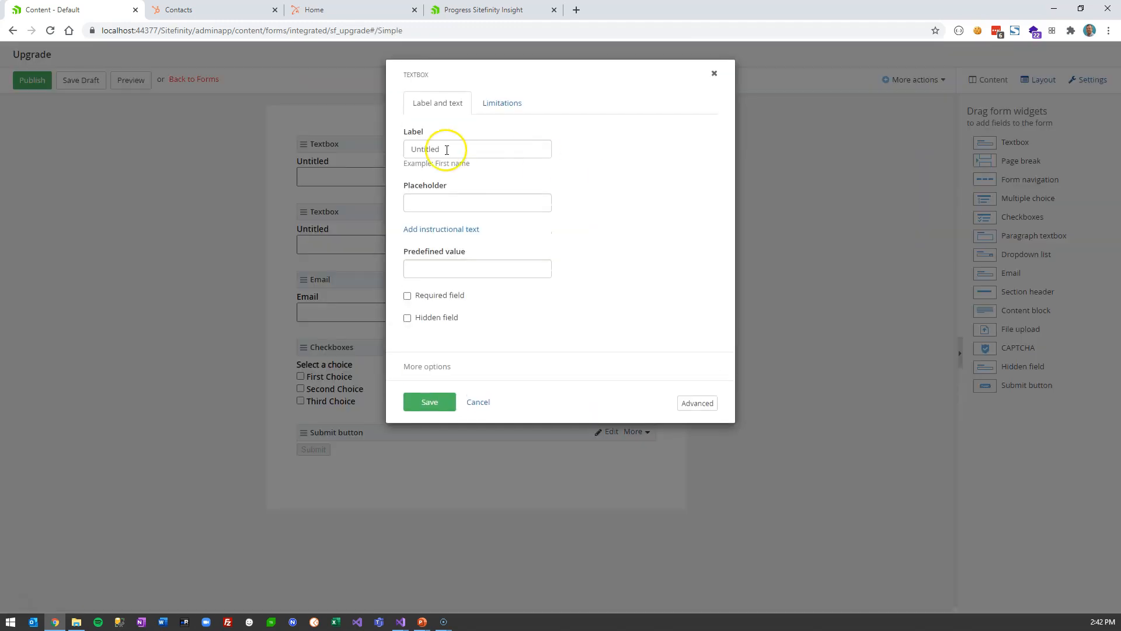
drag(458, 146, 168, 143)
text(First)
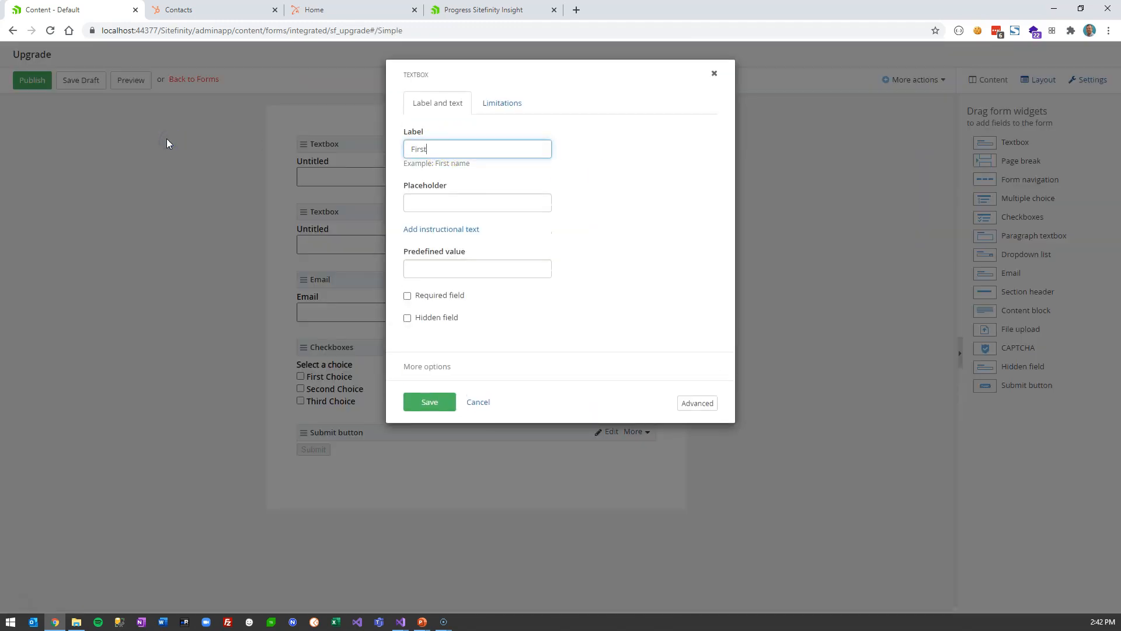
click(430, 402)
click(605, 211)
drag(452, 149, 202, 166)
text(Last)
click(430, 402)
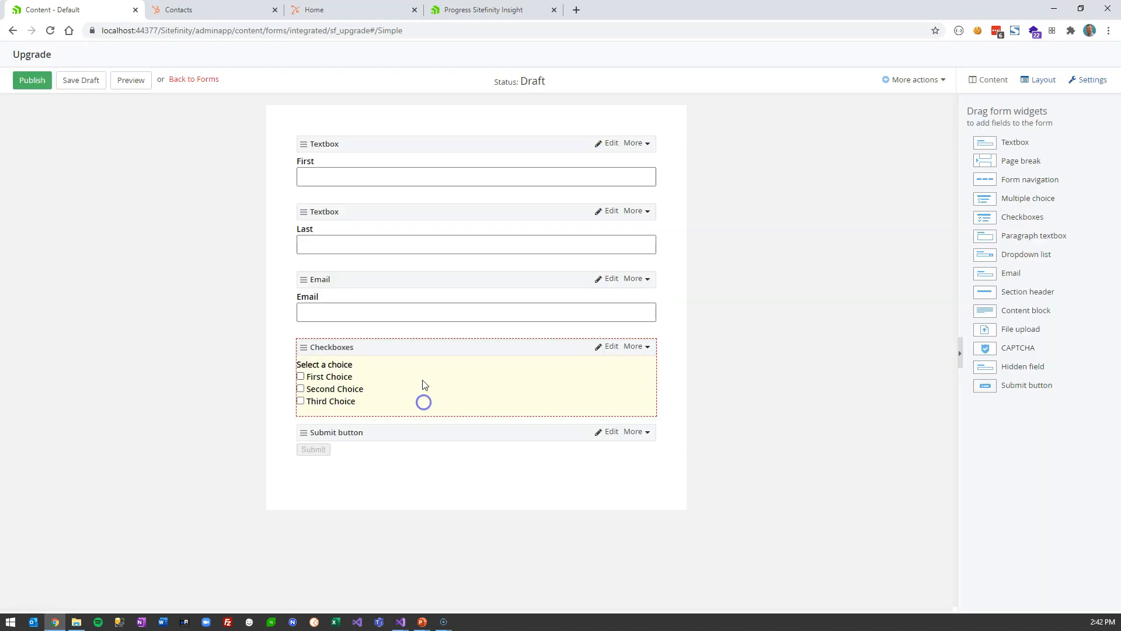
- Change the Checkboxes label to "Which of the following are true?"
click(607, 346)
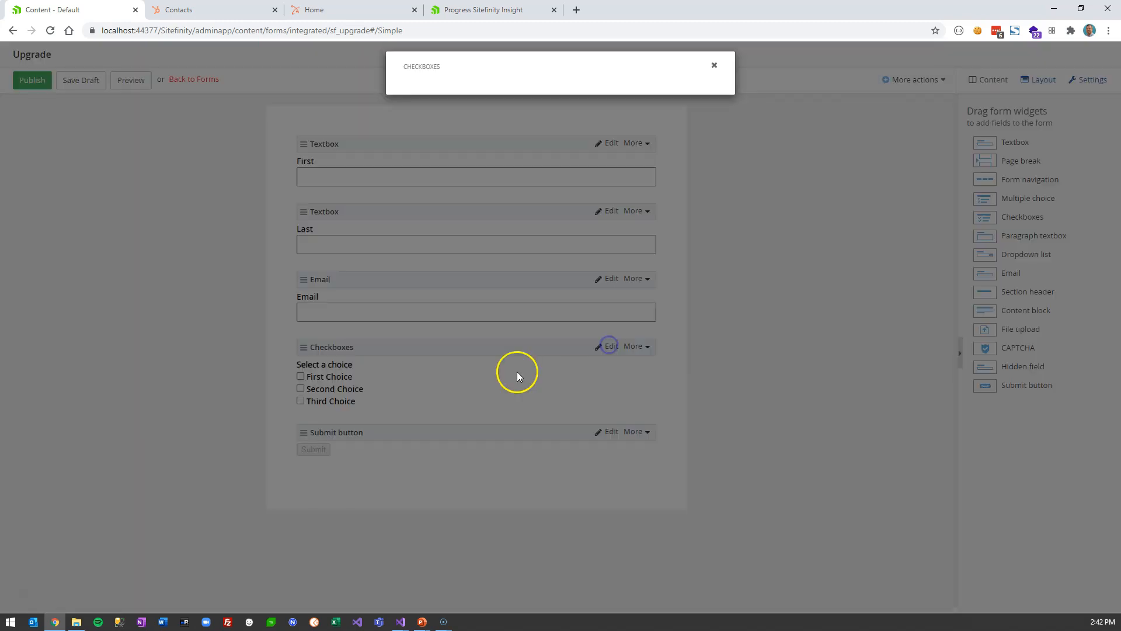
click(488, 121)
drag(488, 120, 368, 126)
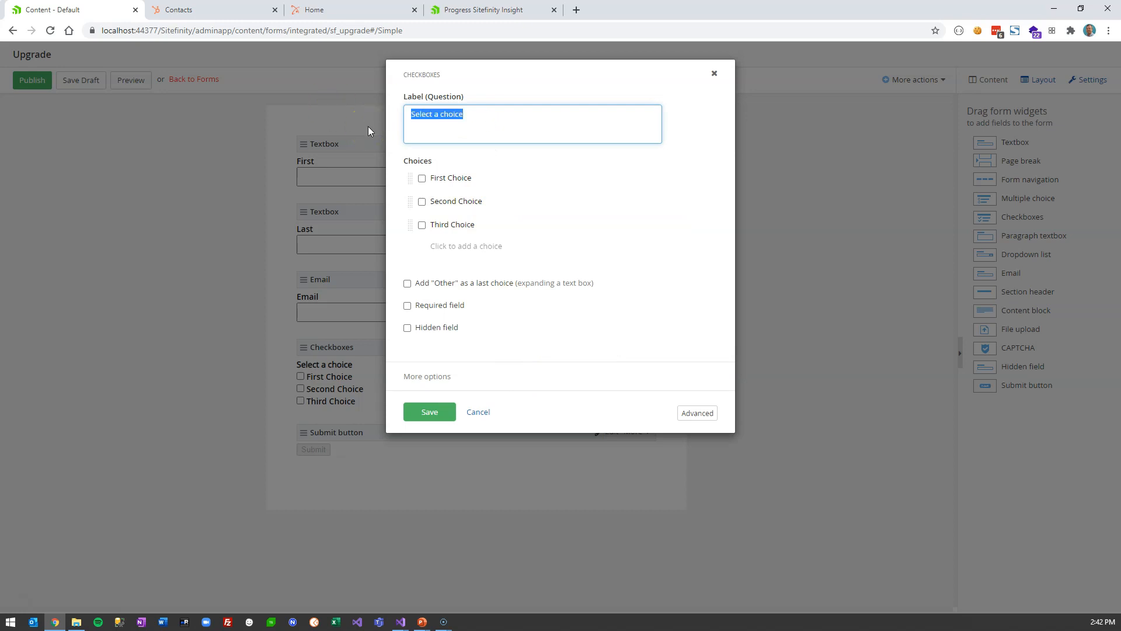
text(Which of the following are true?)
- Set choices Web Forms, Custom Code, Database Changes, add an Other choice, and save
click(457, 174)
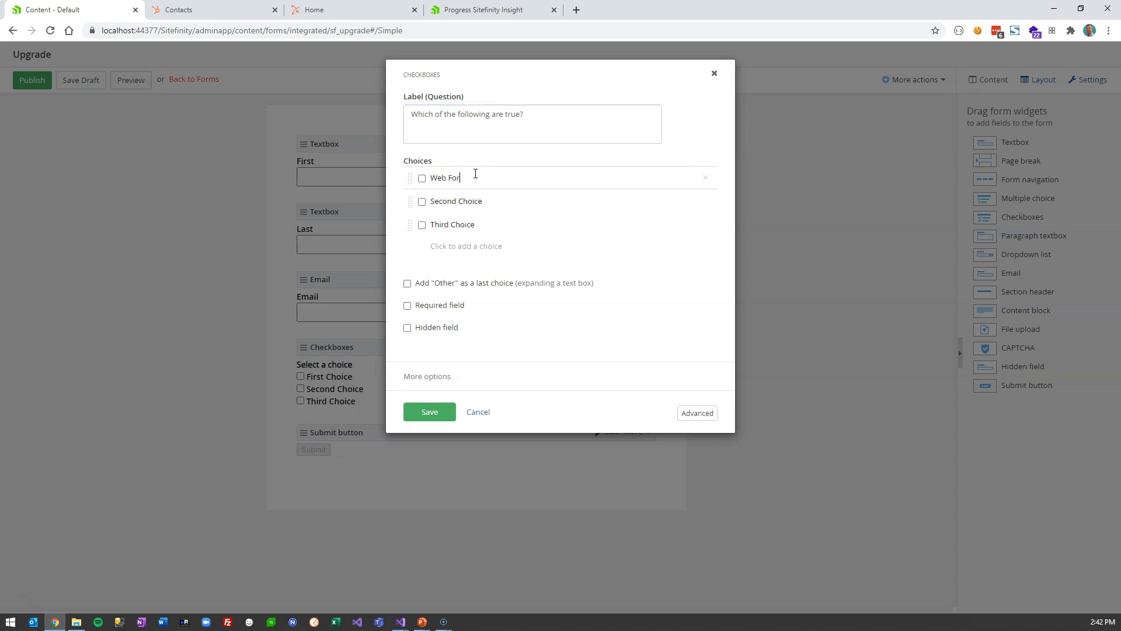
click(488, 201)
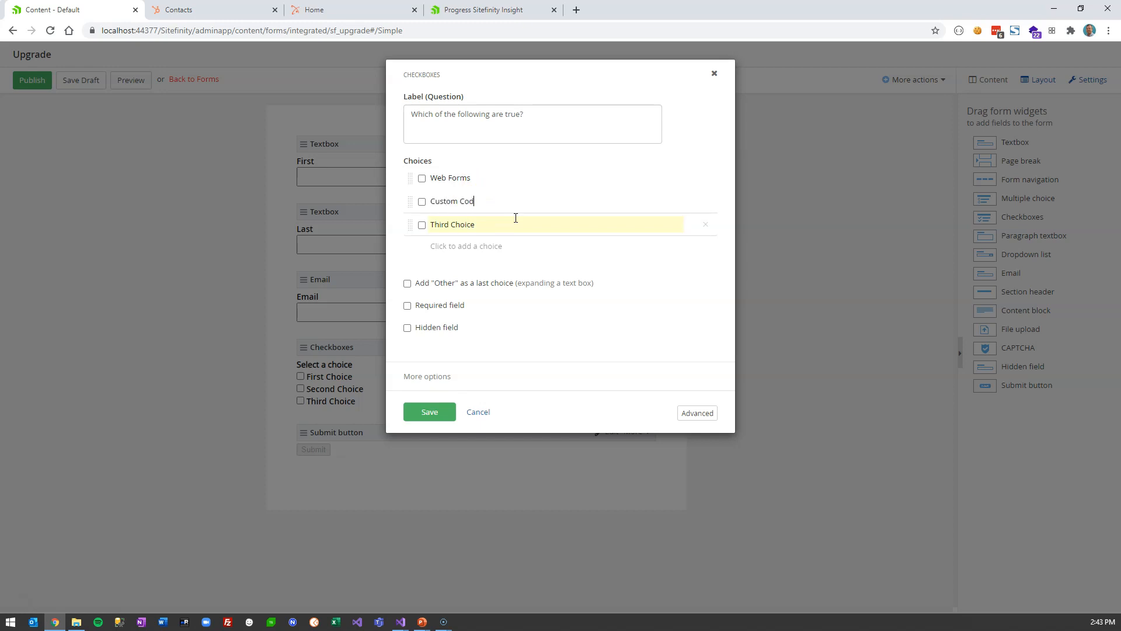
click(373, 228)
key(BackSpace)
key(BackSpace)
key(BackSpace)
key(BackSpace)
key(BackSpace)
key(BackSpace)
key(BackSpace)
key(BackSpace)
key(BackSpace)
key(BackSpace)
key(BackSpace)
key(BackSpace)
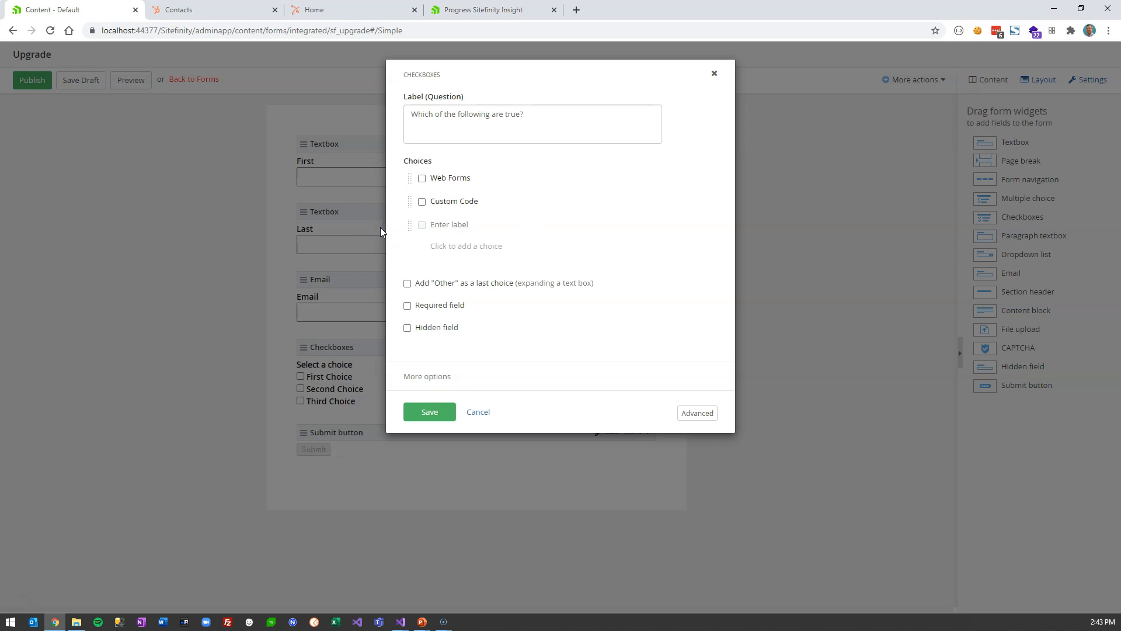
text(Datacase)
key(BackSpace)
key(BackSpace)
key(BackSpace)
key(BackSpace)
key(BackSpace)
text(bae)
key(BackSpace)
text(se Changes)
click(408, 285)
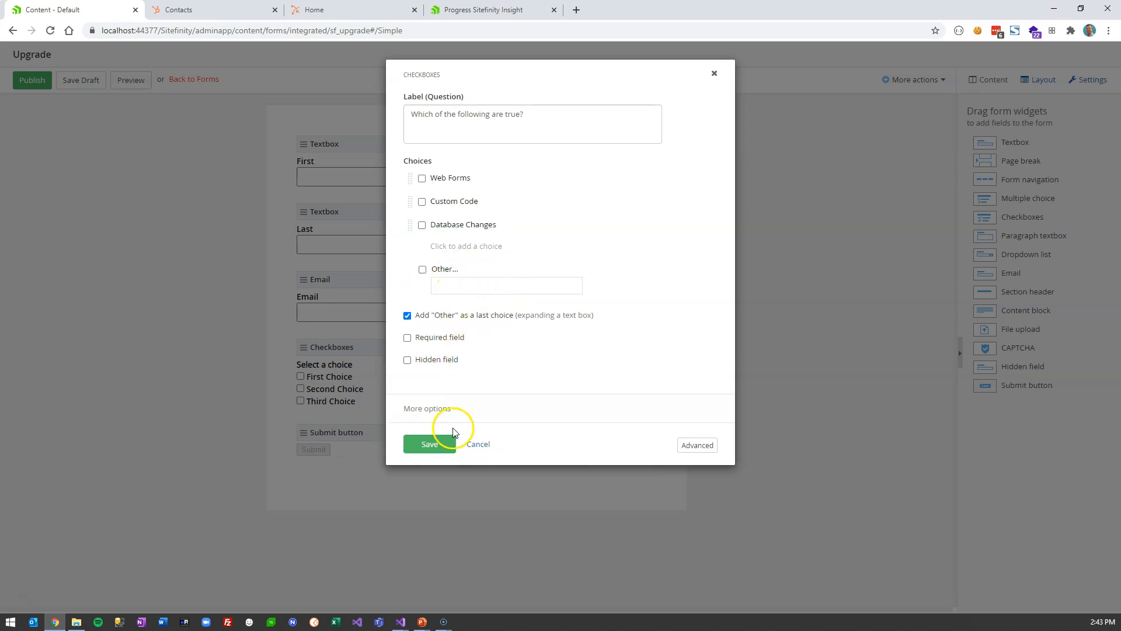
click(430, 445)
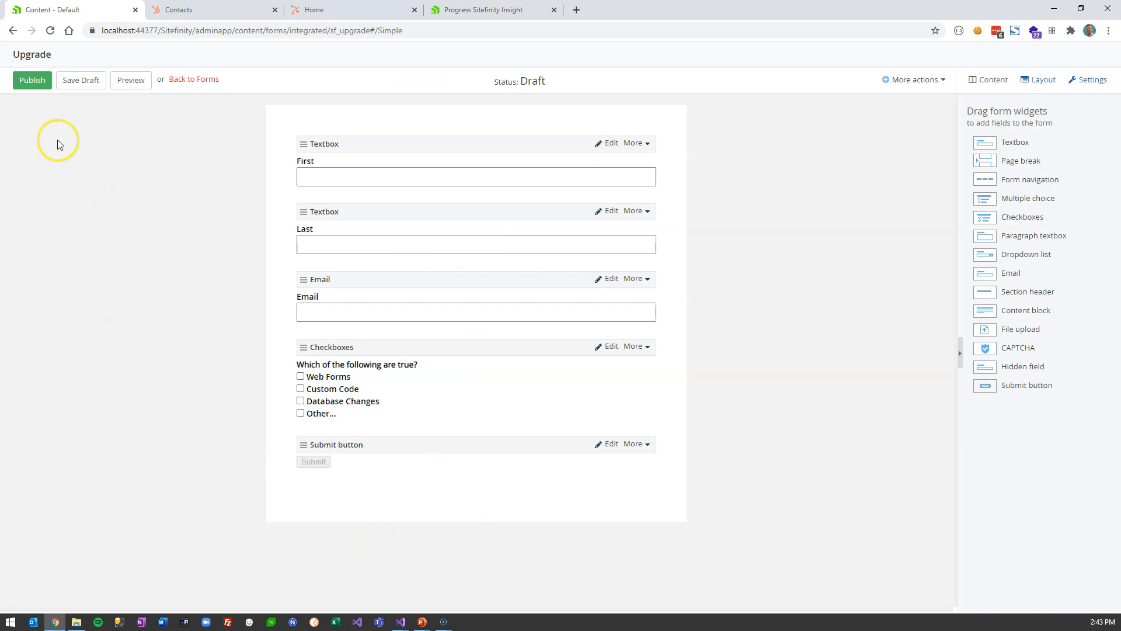
- Publish the Upgrade form and open its properties to the external data settings
click(37, 87)
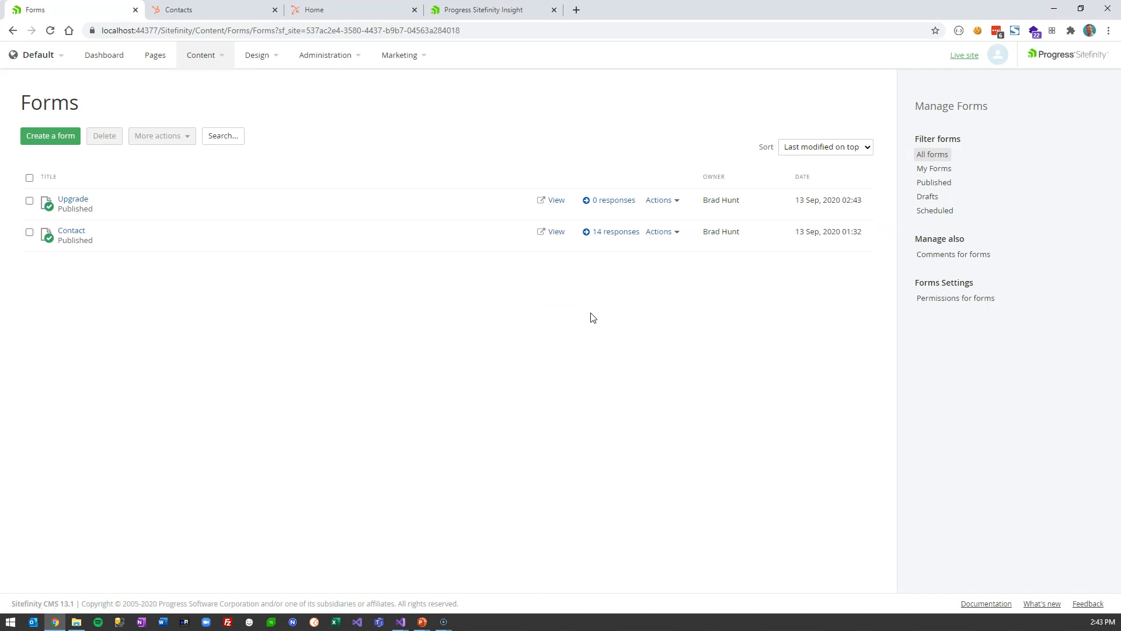
click(659, 232)
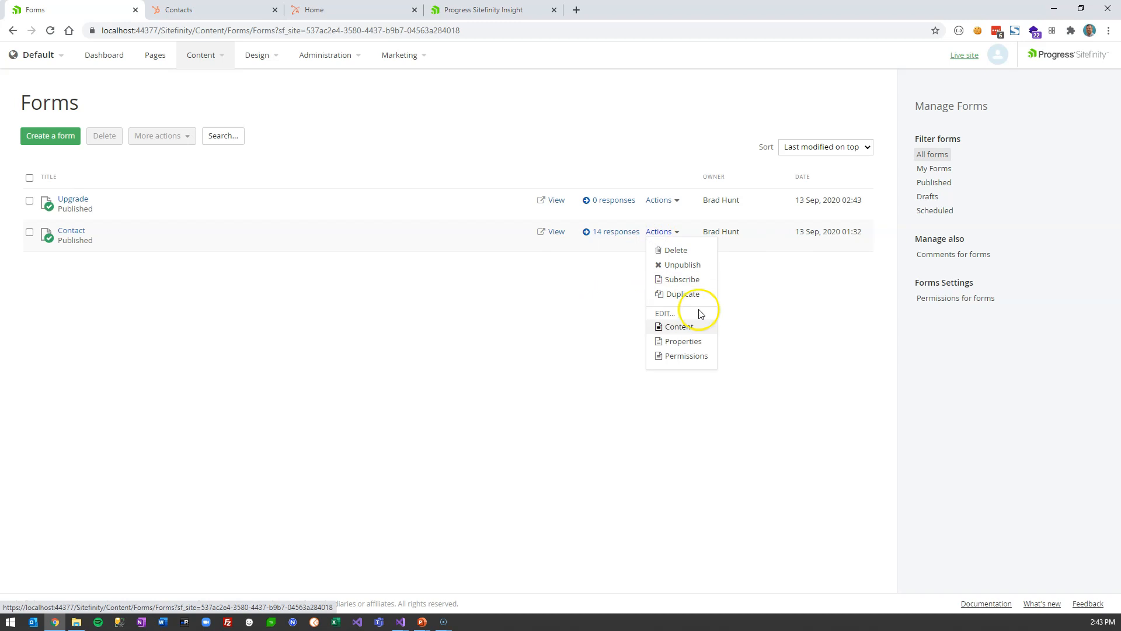
click(704, 342)
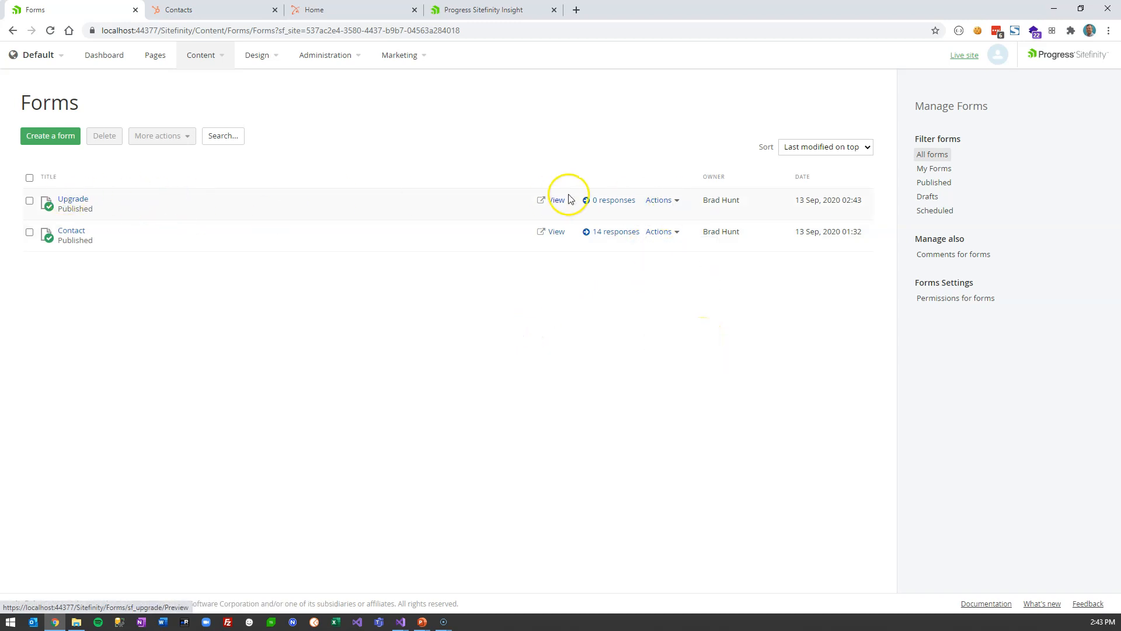
click(659, 200)
click(680, 310)
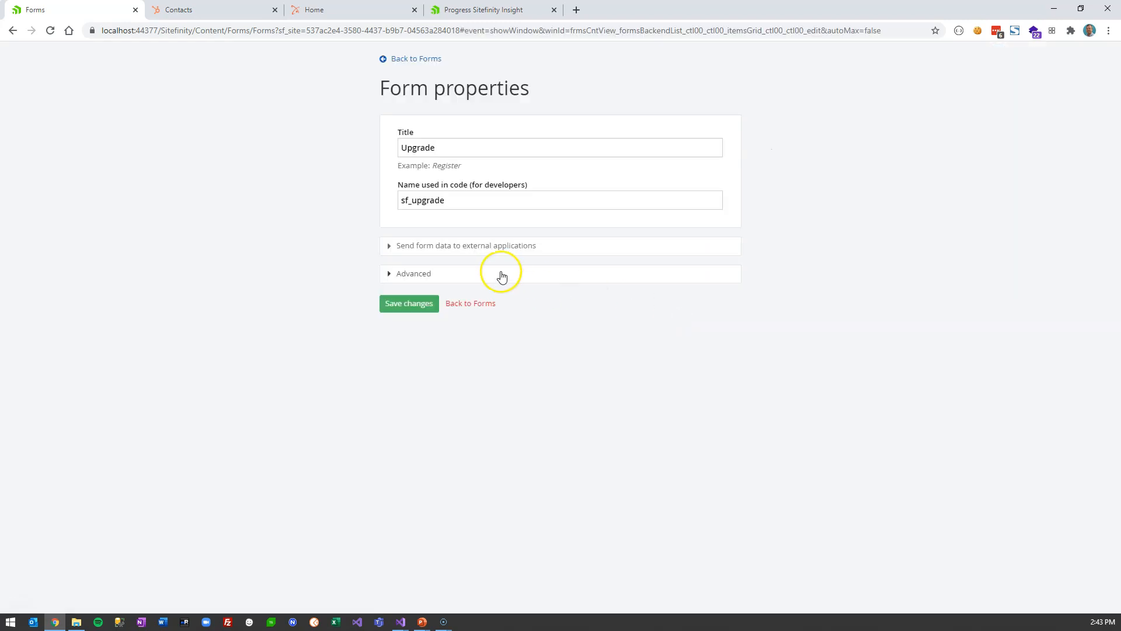
click(471, 245)
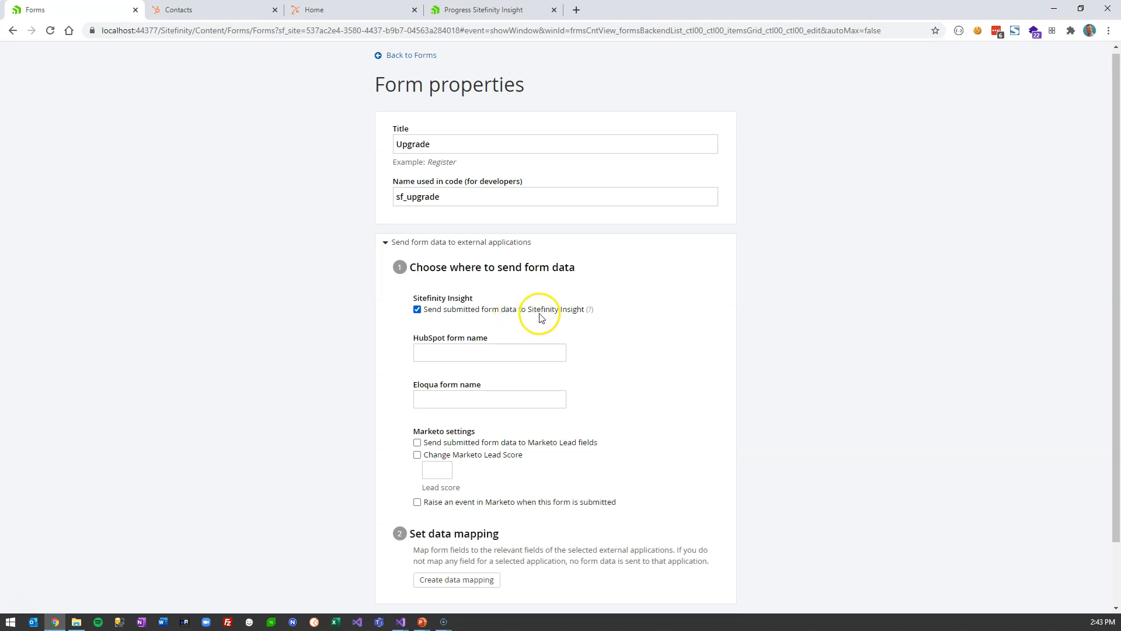
scroll(535, 327, down, 1)
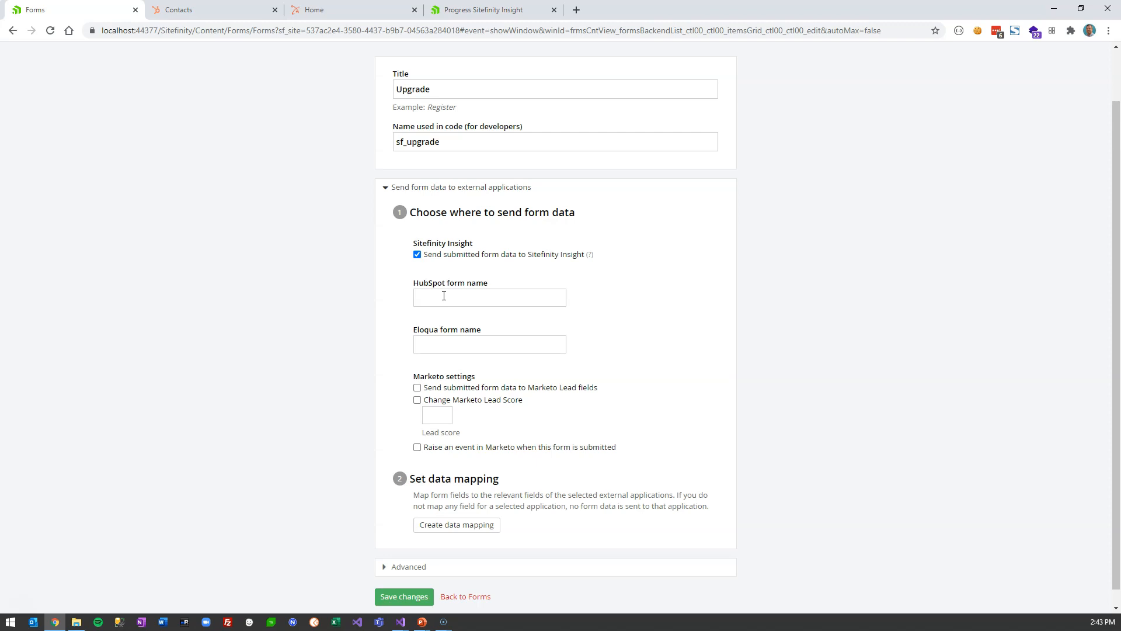
- Map Upgrade's First, Last and Email to Insight FirstName, LastName and Email, and save
click(474, 524)
click(474, 140)
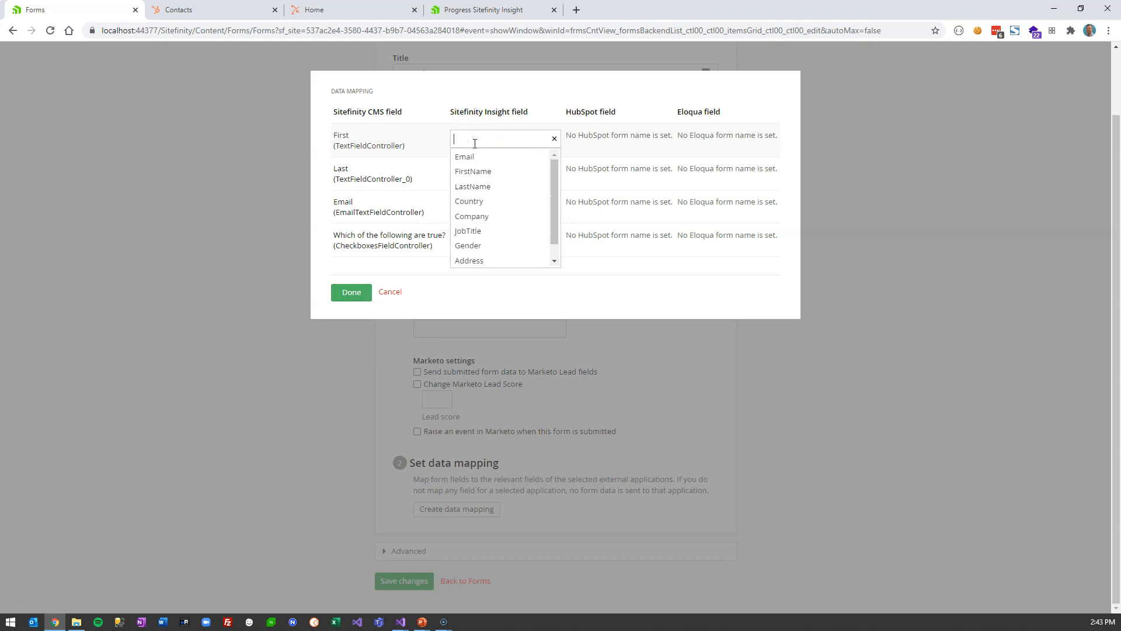
click(487, 173)
click(487, 171)
click(487, 225)
click(489, 206)
click(491, 221)
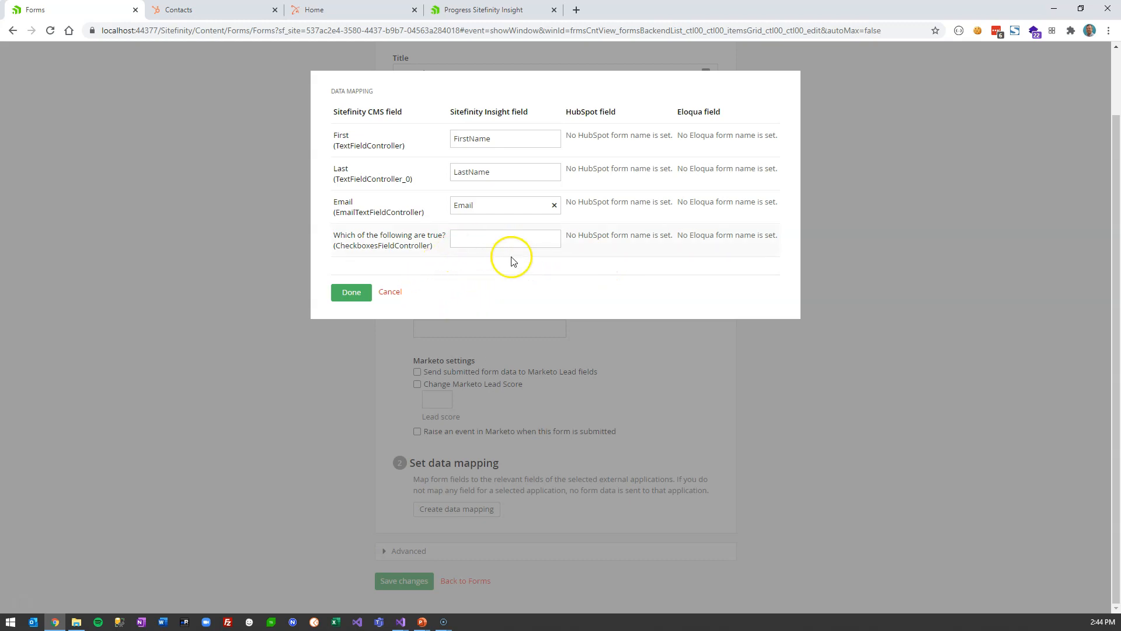
click(358, 295)
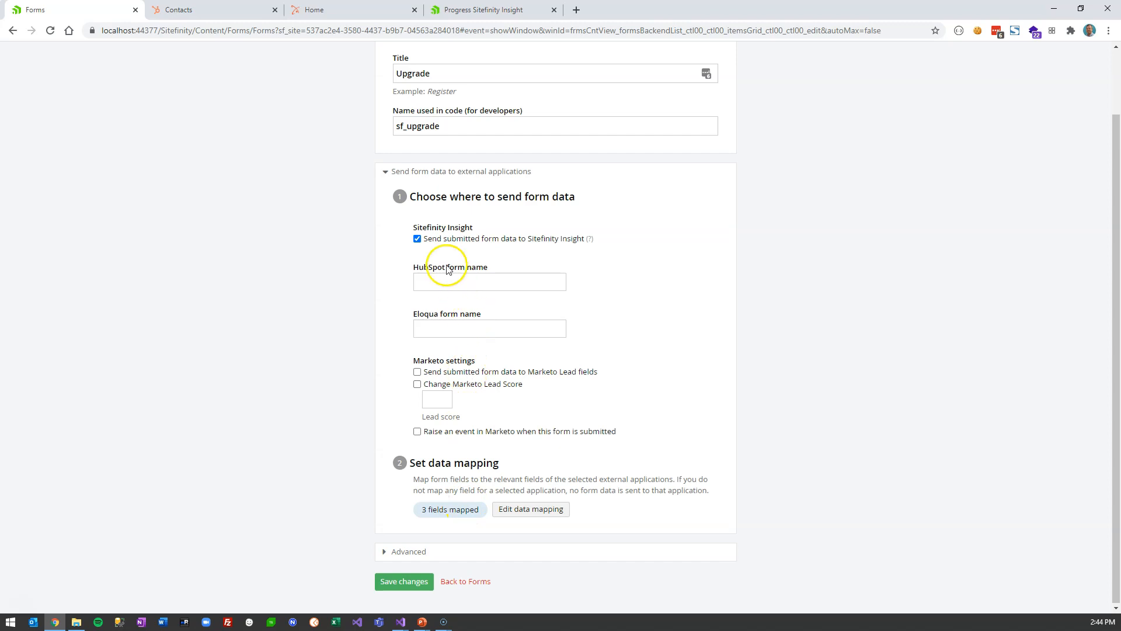
click(404, 582)
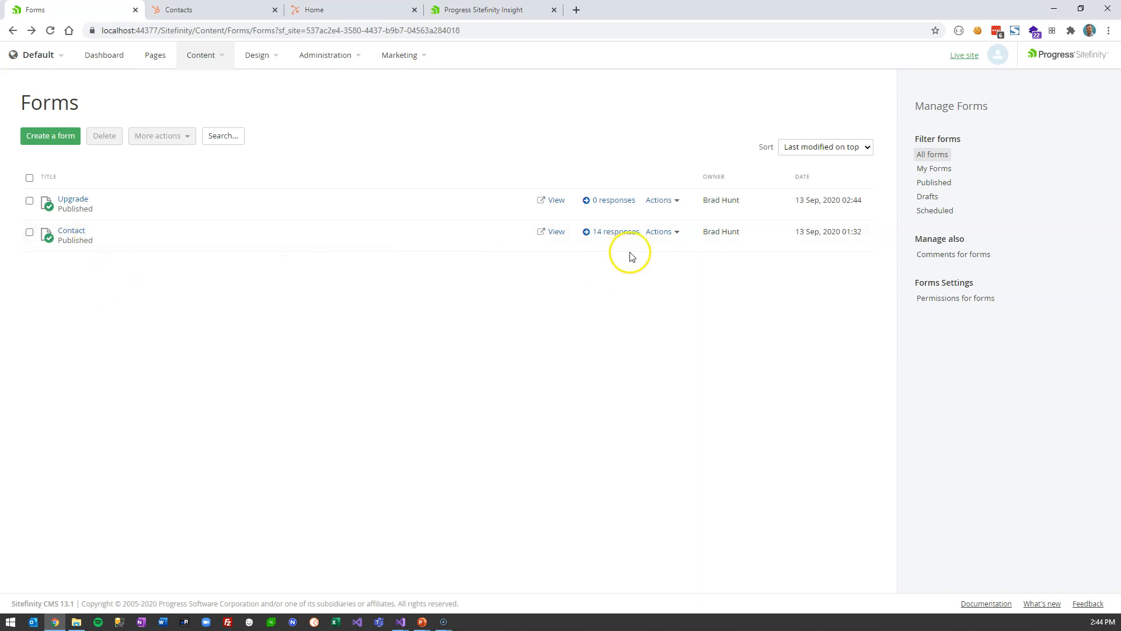
click(656, 233)
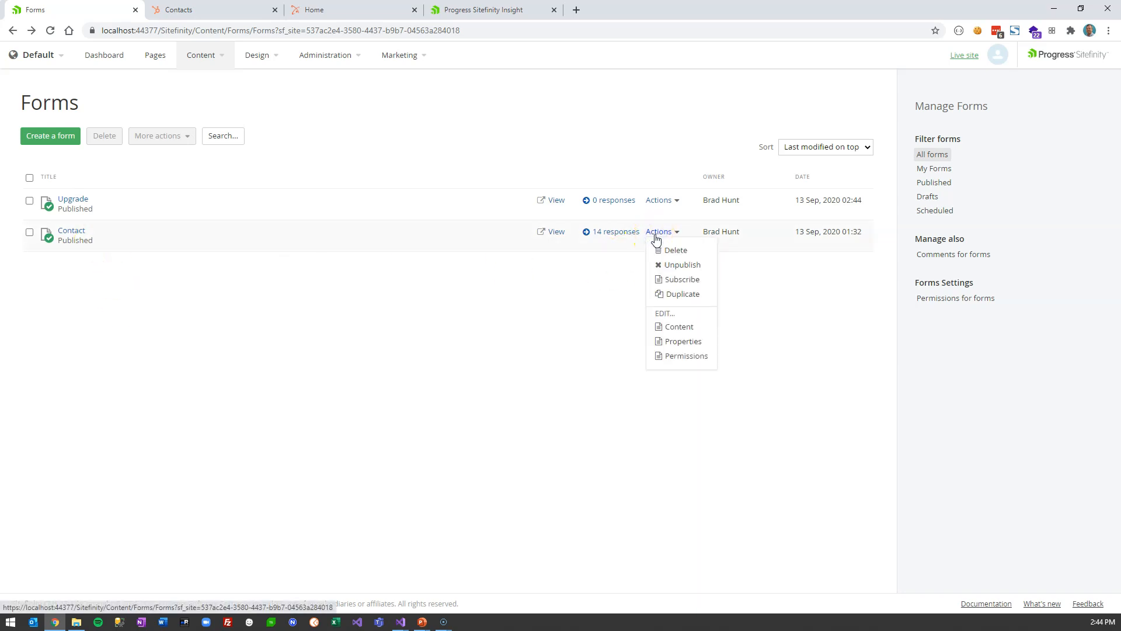
- In Contact's properties, map First, Last, Email to FirstName, LastName, Email, leave Comments unmapped, and save
click(685, 342)
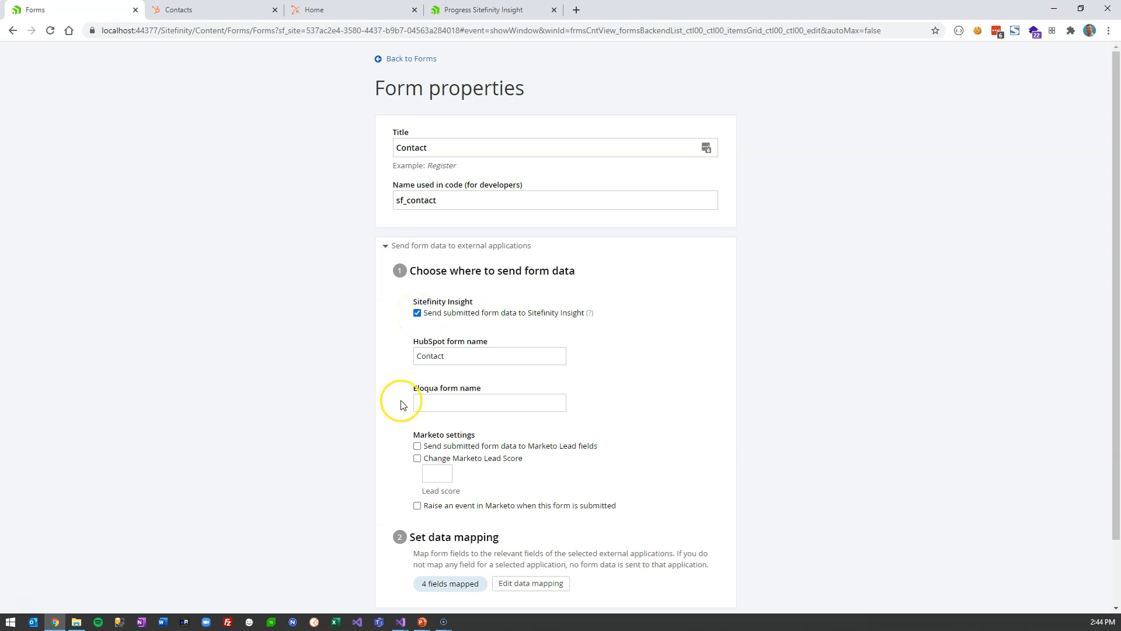
scroll(391, 433, down, 2)
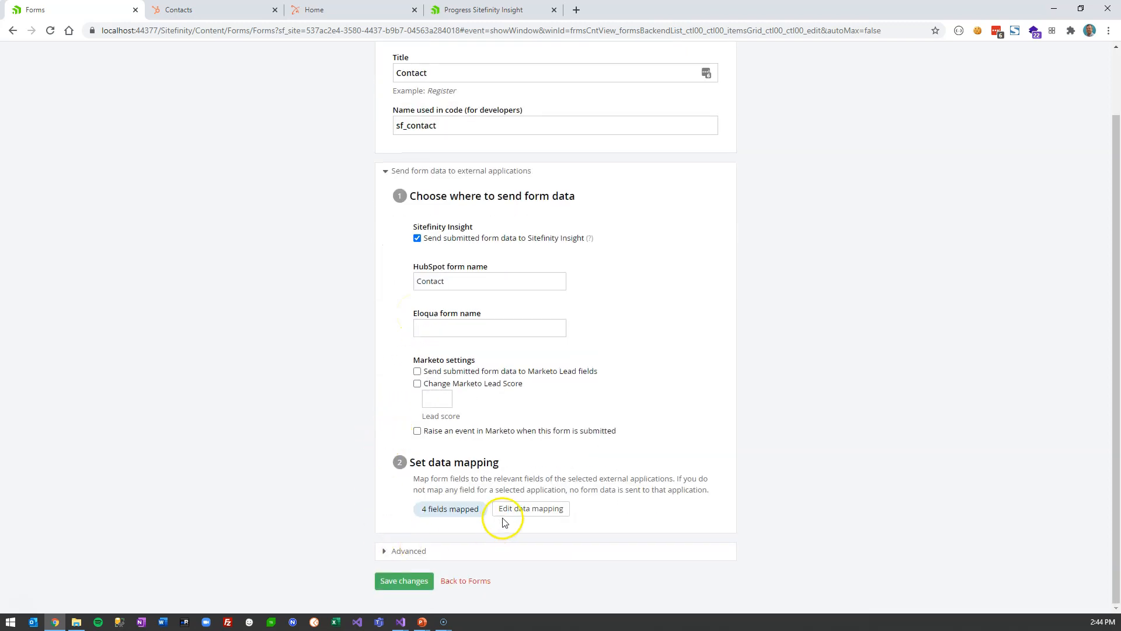
click(530, 514)
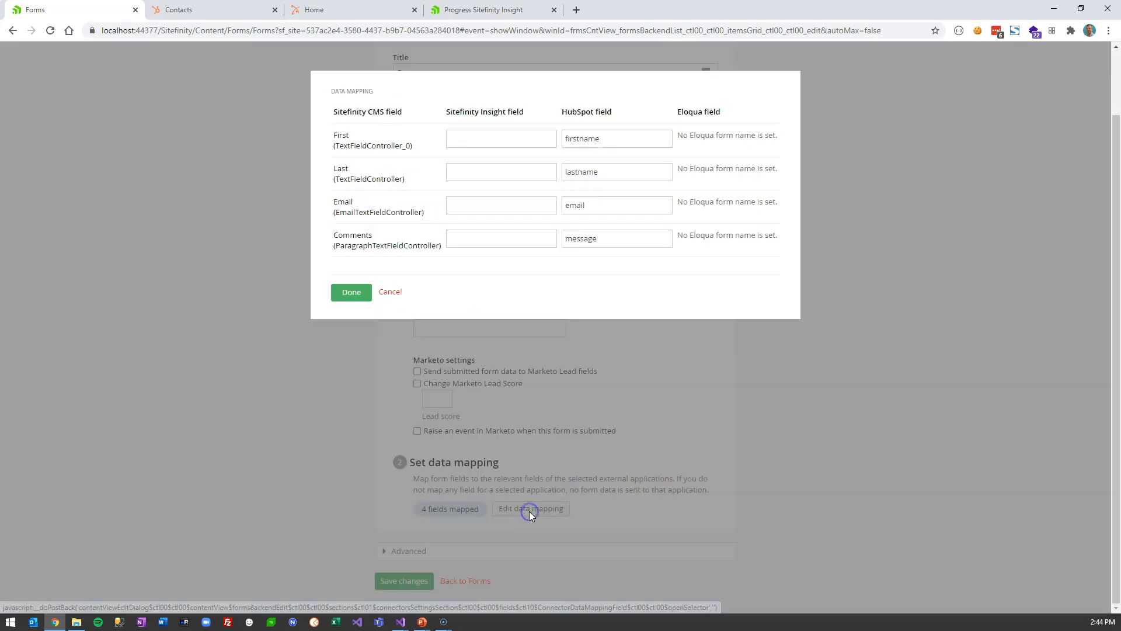
click(484, 139)
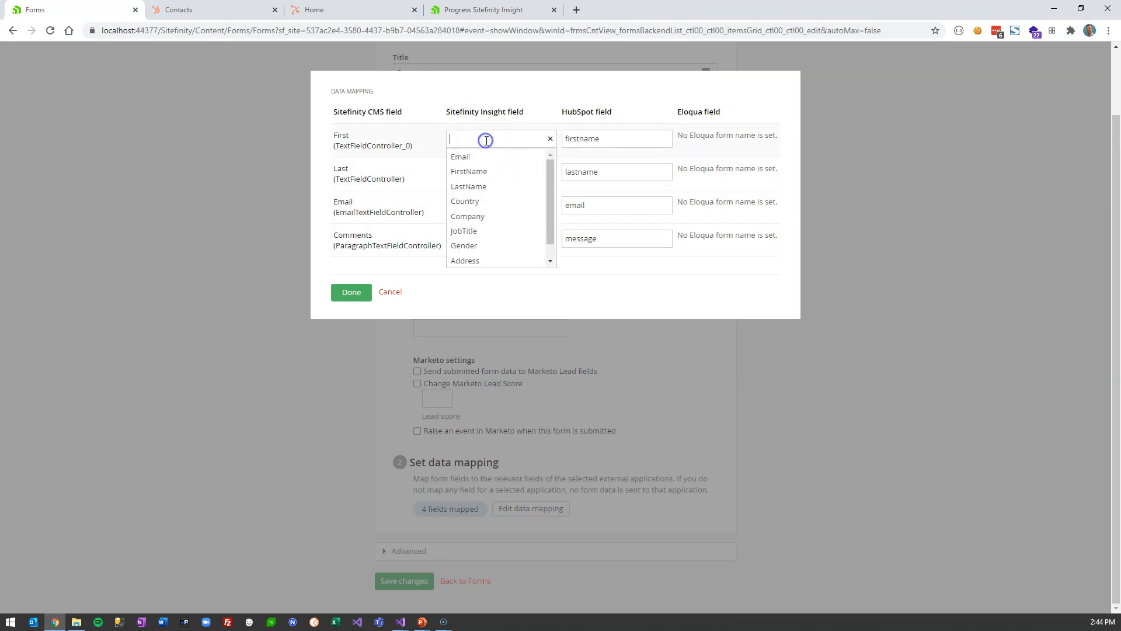
click(484, 175)
click(481, 171)
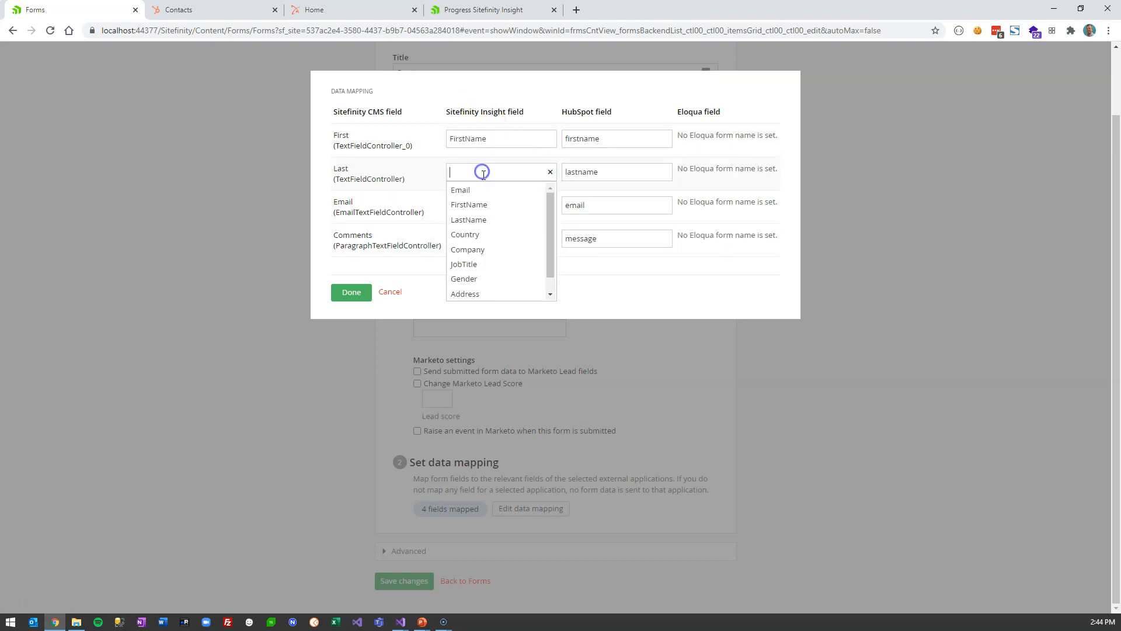
click(487, 220)
click(484, 206)
click(486, 223)
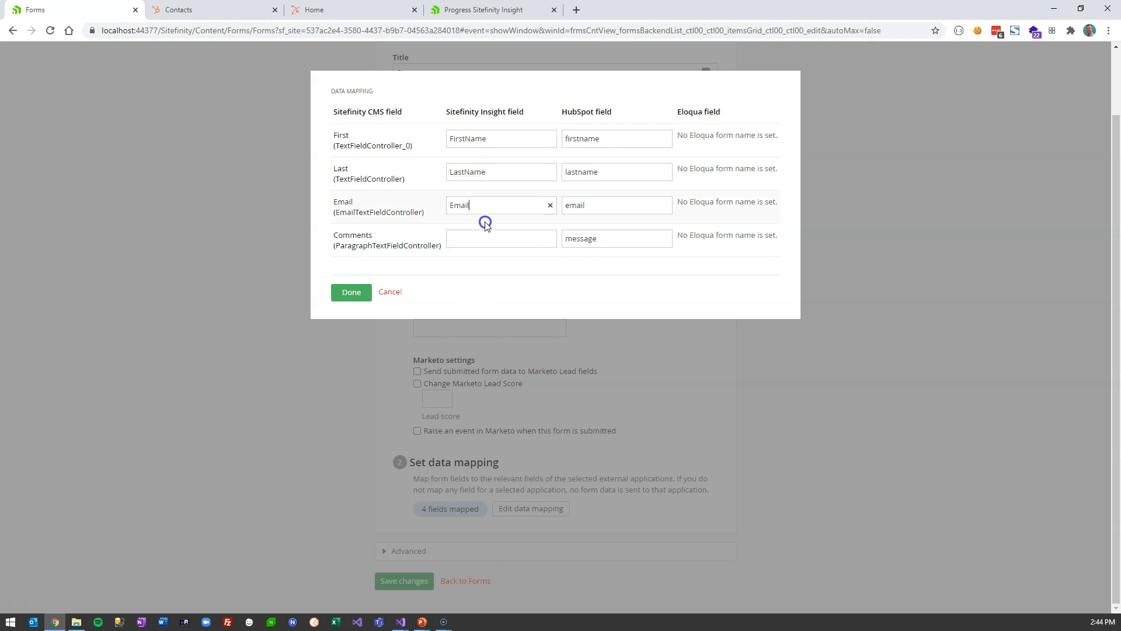
click(454, 239)
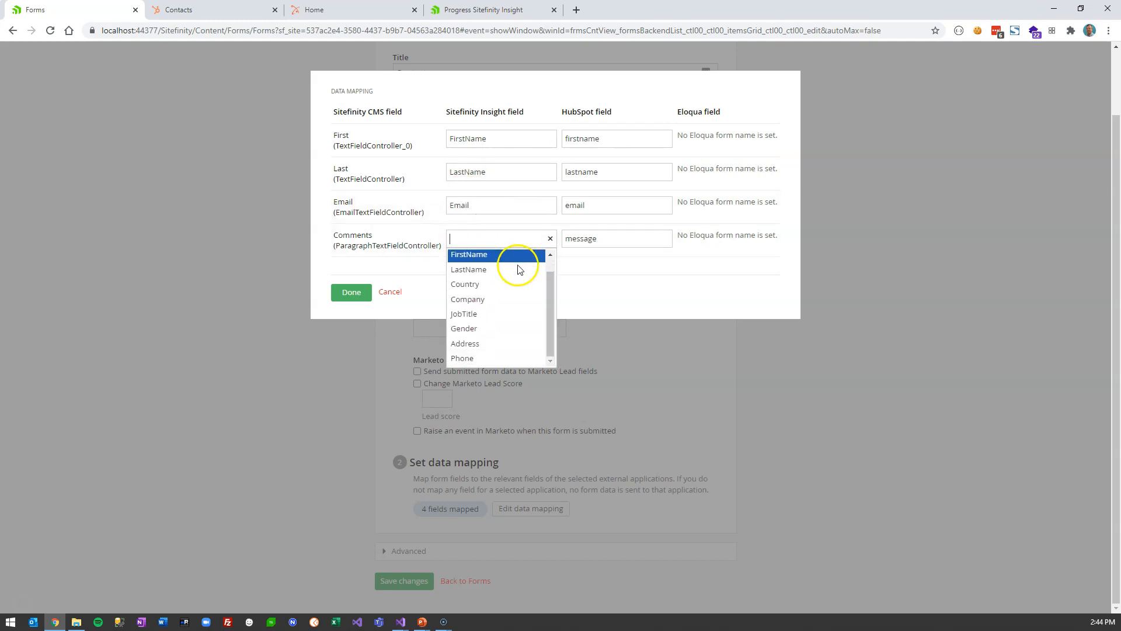
click(416, 276)
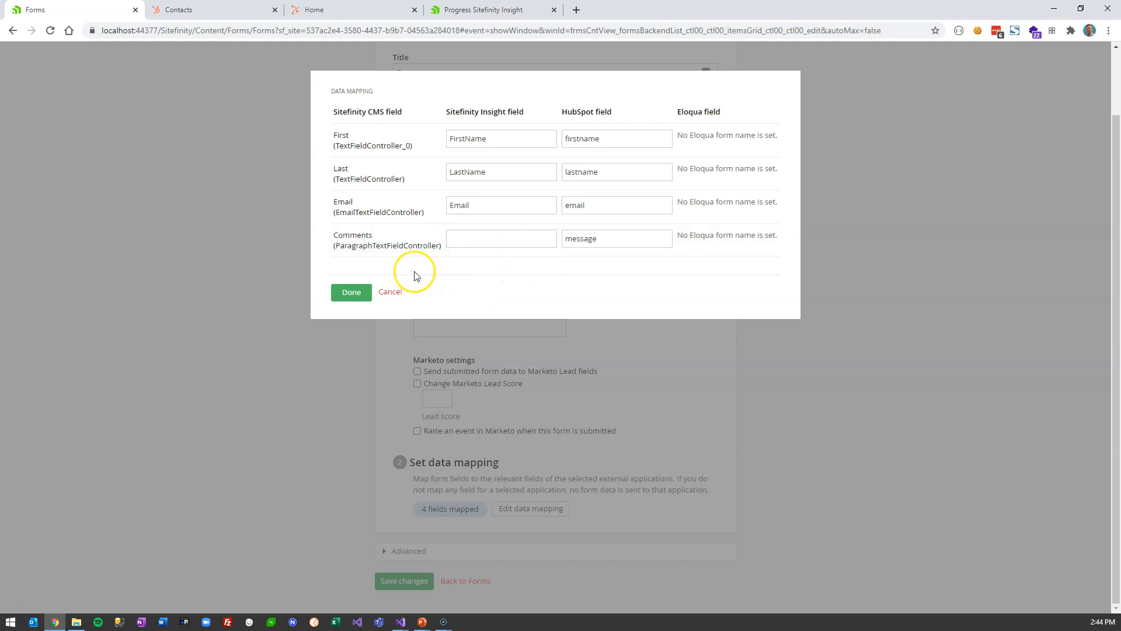
click(359, 293)
click(397, 580)
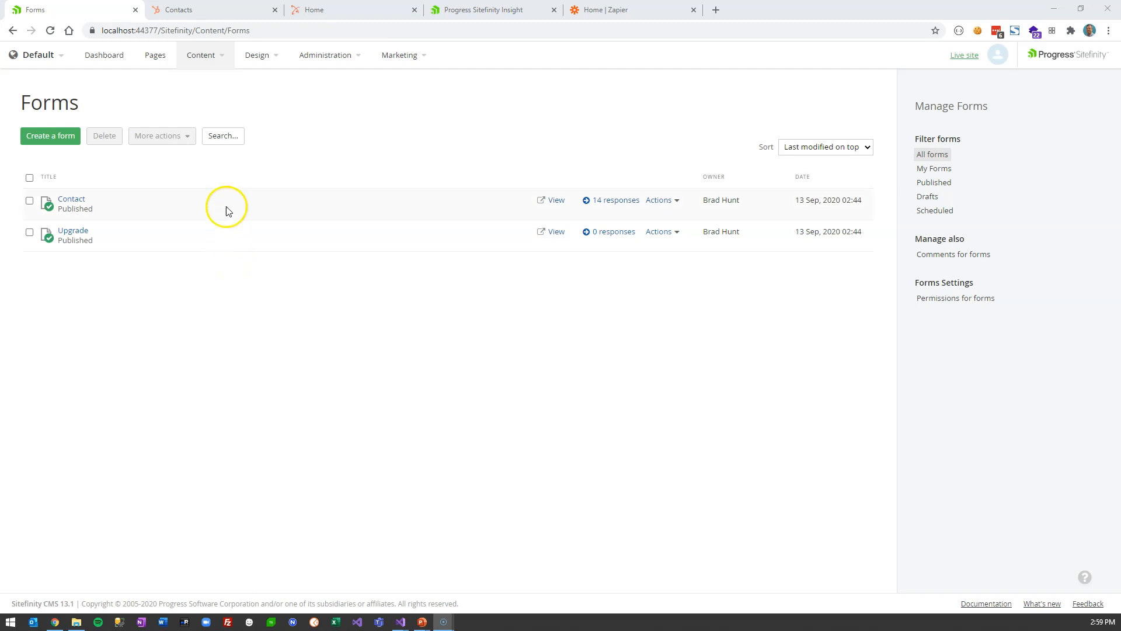
- Create a new page named 'Upgrade' using the Main template
click(155, 58)
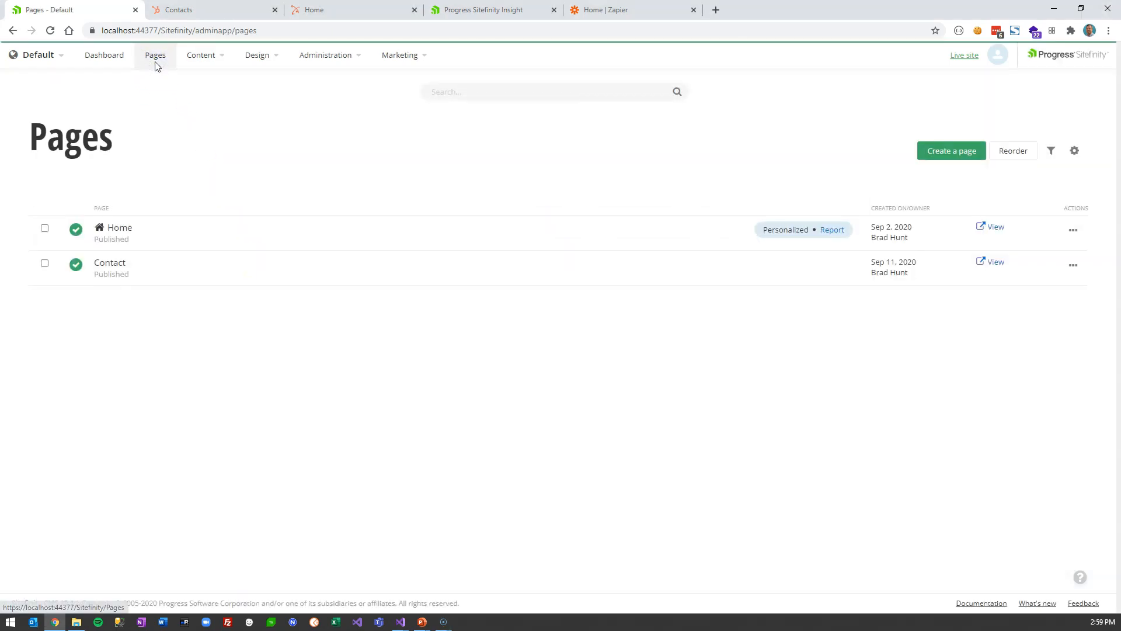
click(961, 151)
text(Upgrade)
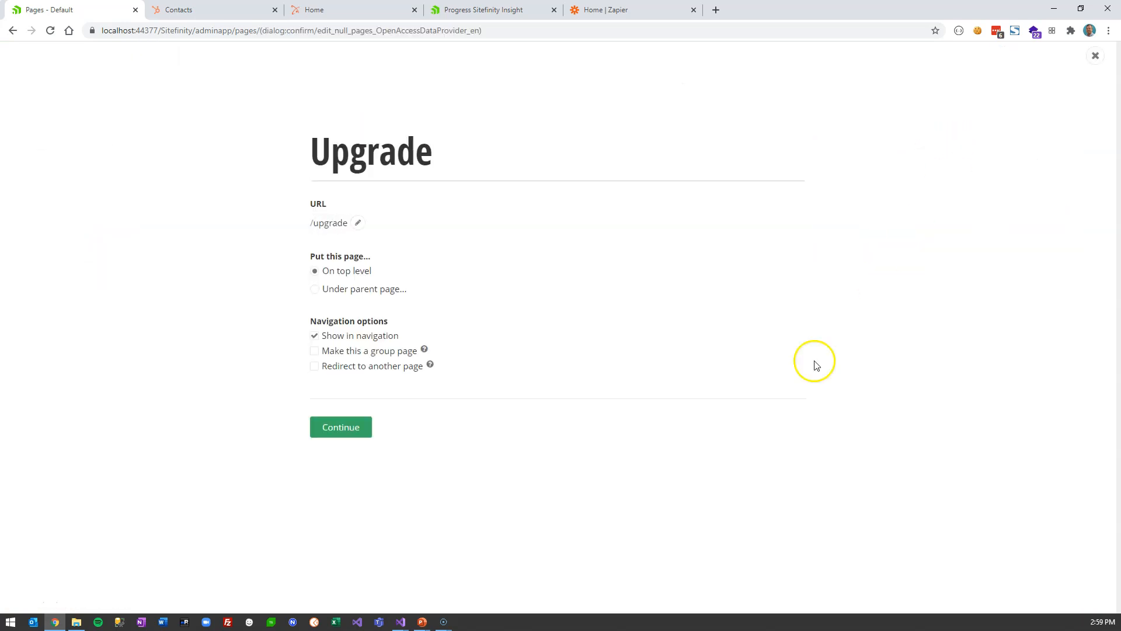
click(359, 428)
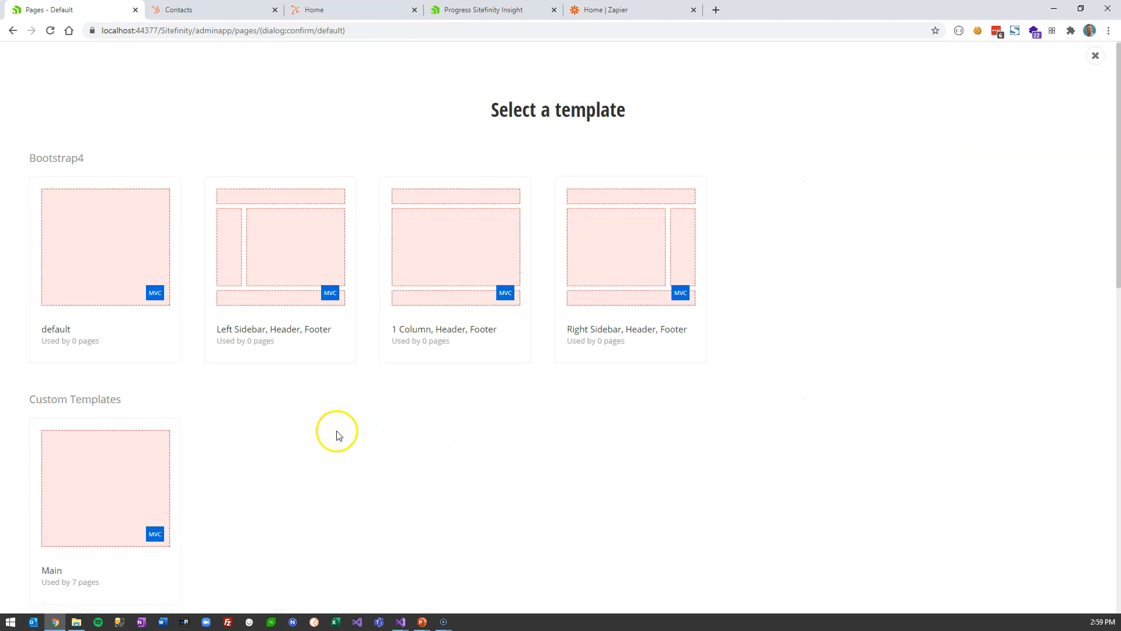
scroll(234, 426, down, 1)
click(120, 418)
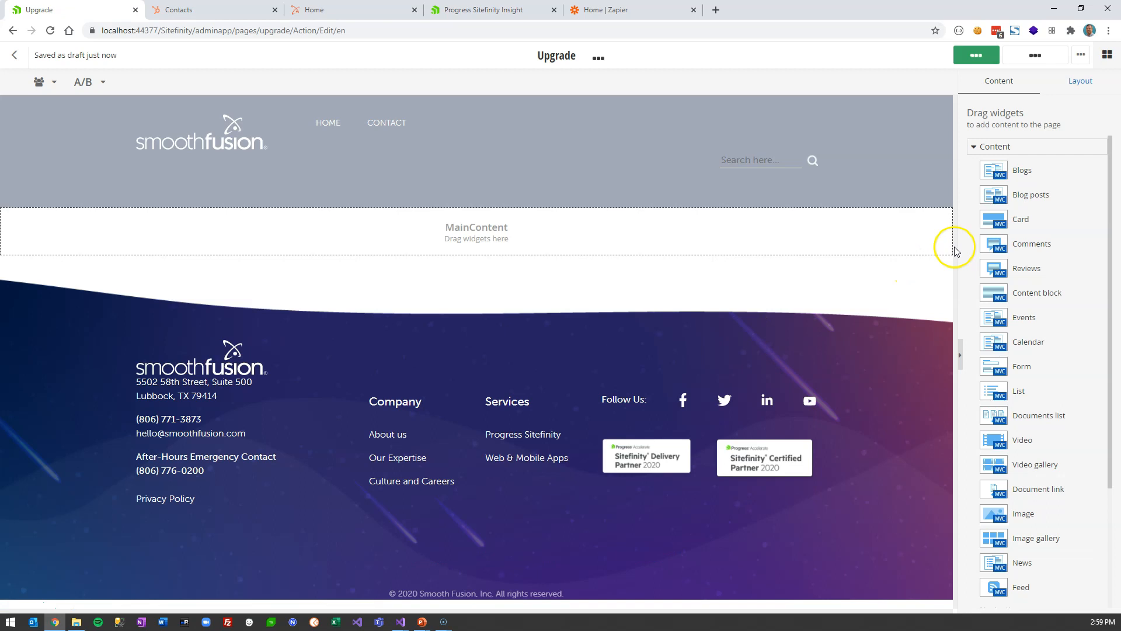
- Place a Hero widget in the main content area with the starfield background image
click(1001, 147)
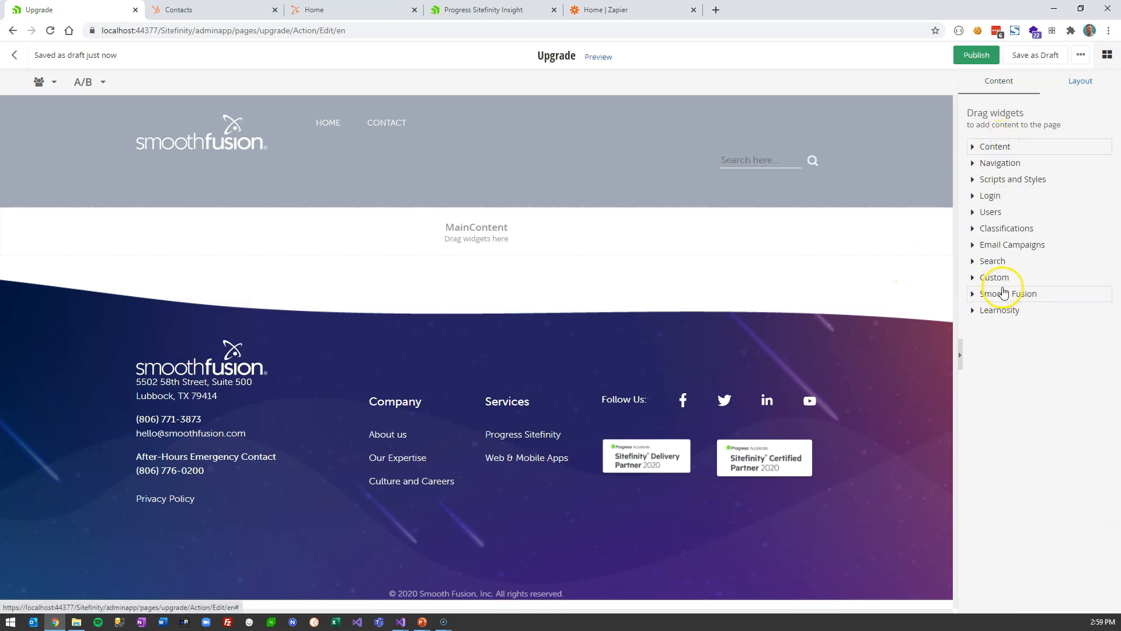
click(1004, 293)
drag(1000, 317, 602, 239)
click(898, 217)
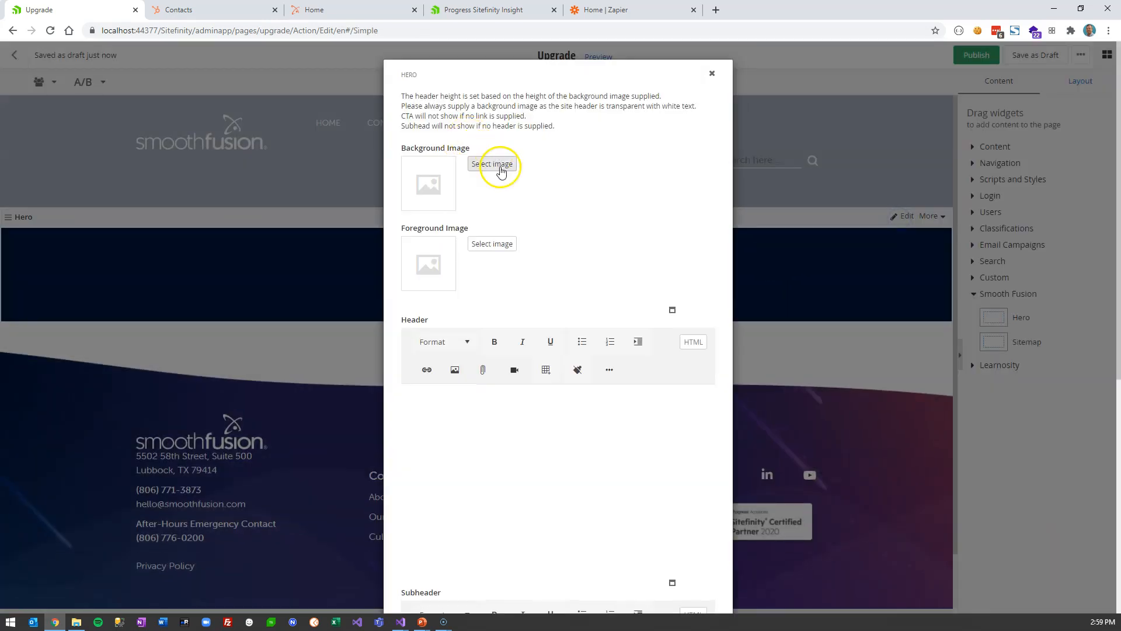
click(500, 167)
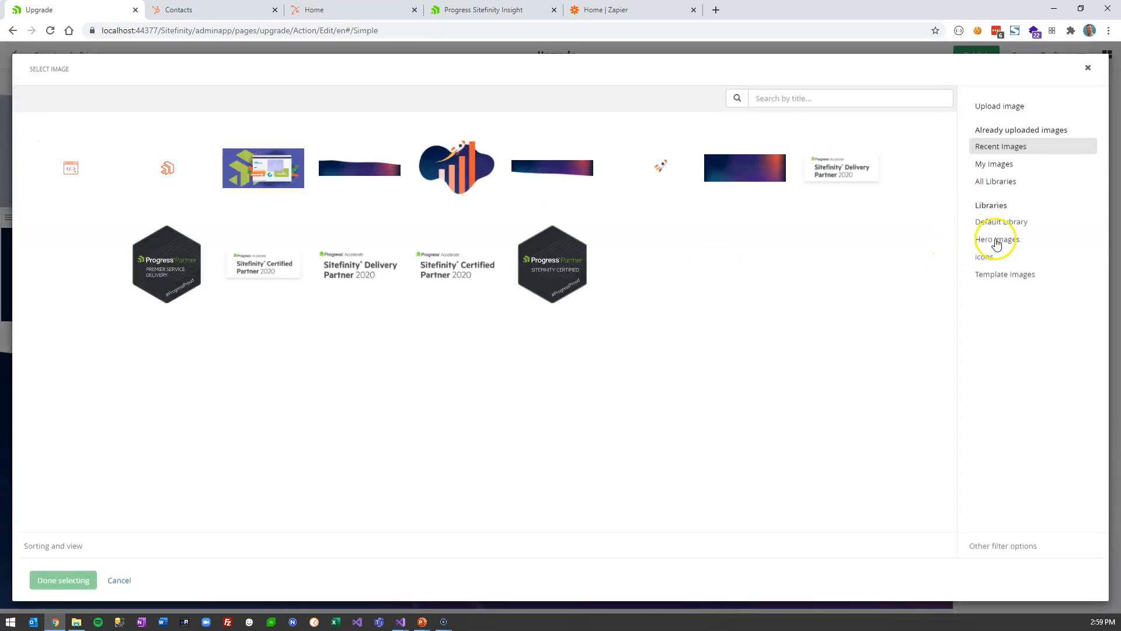
click(997, 240)
click(101, 163)
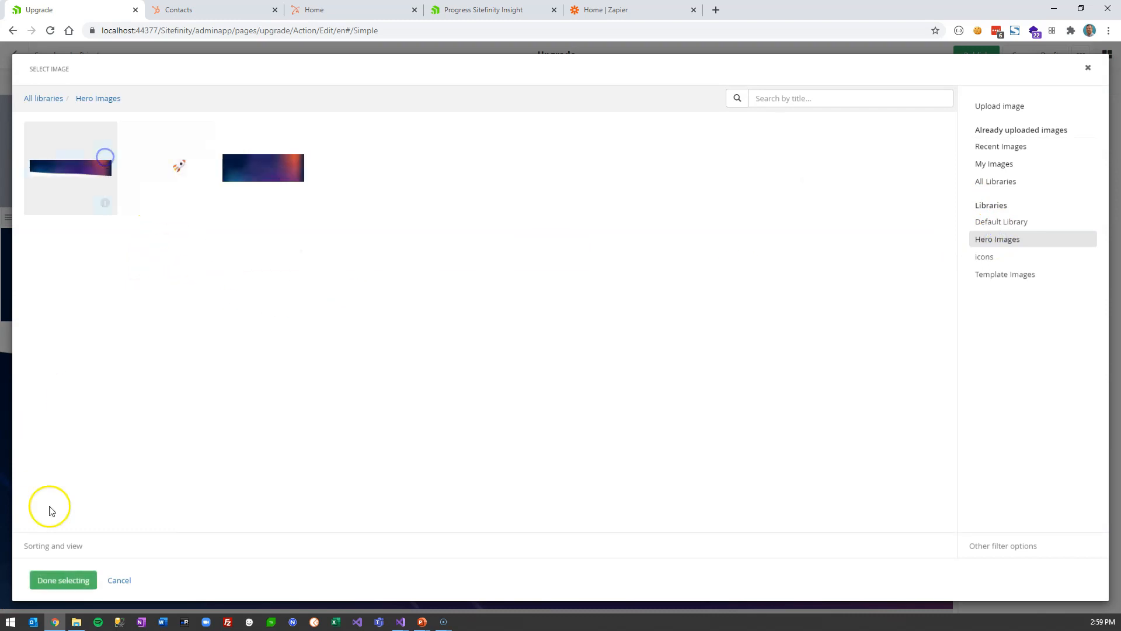
click(65, 580)
- Set the Hero heading 'Upgrade' and subheading 'Upgrade your older Sitefinity site', then save
scroll(507, 464, down, 3)
click(477, 337)
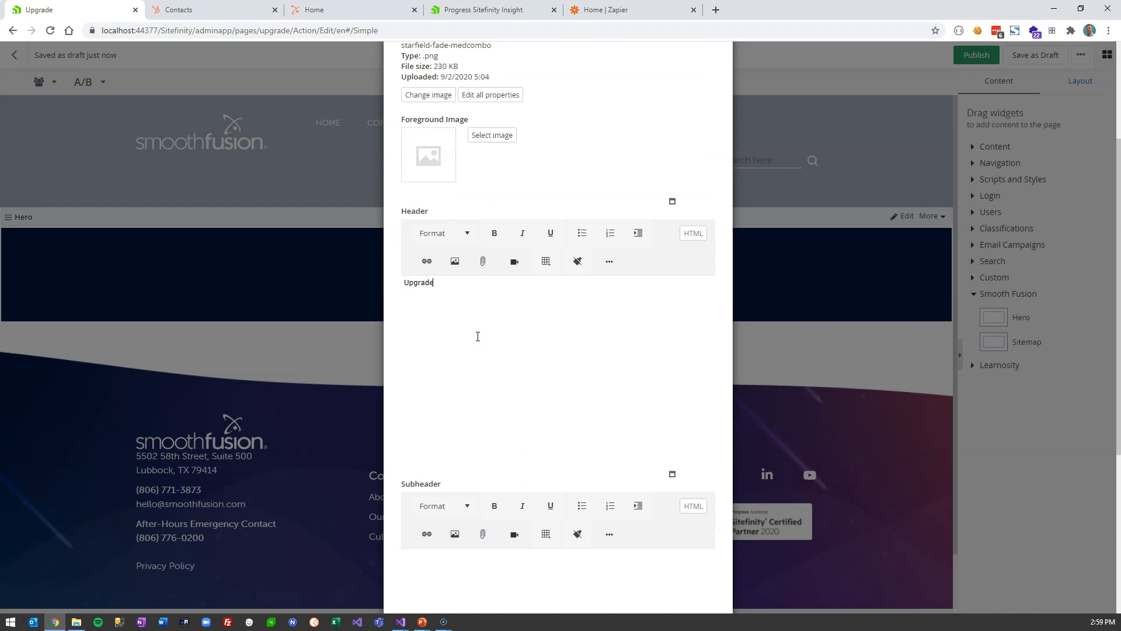
scroll(477, 336, down, 2)
click(482, 459)
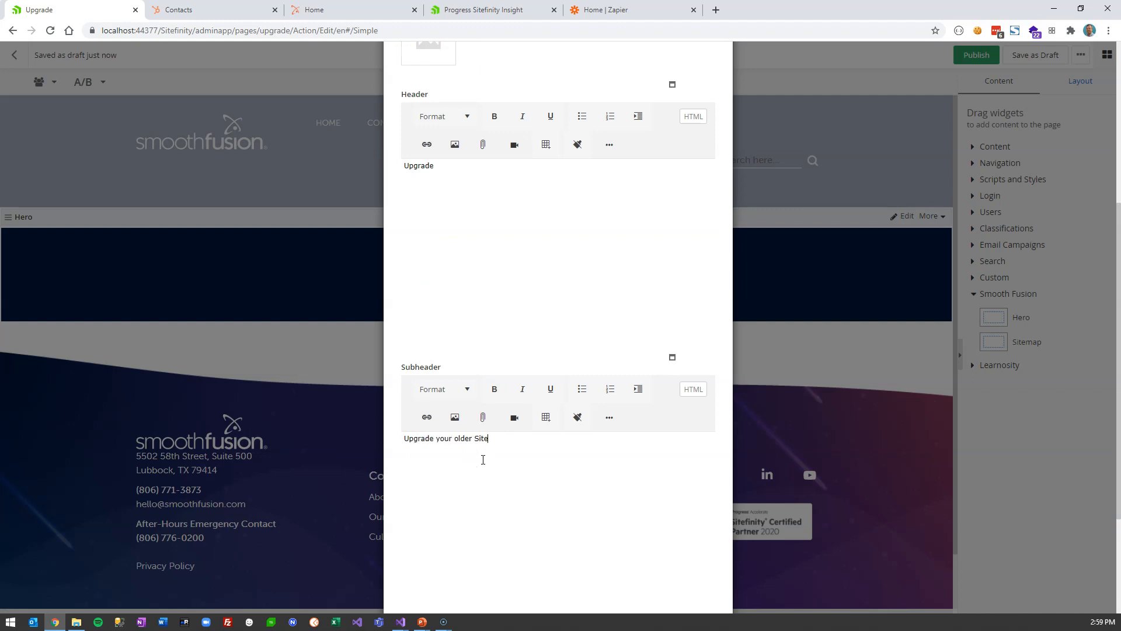
scroll(483, 459, down, 3)
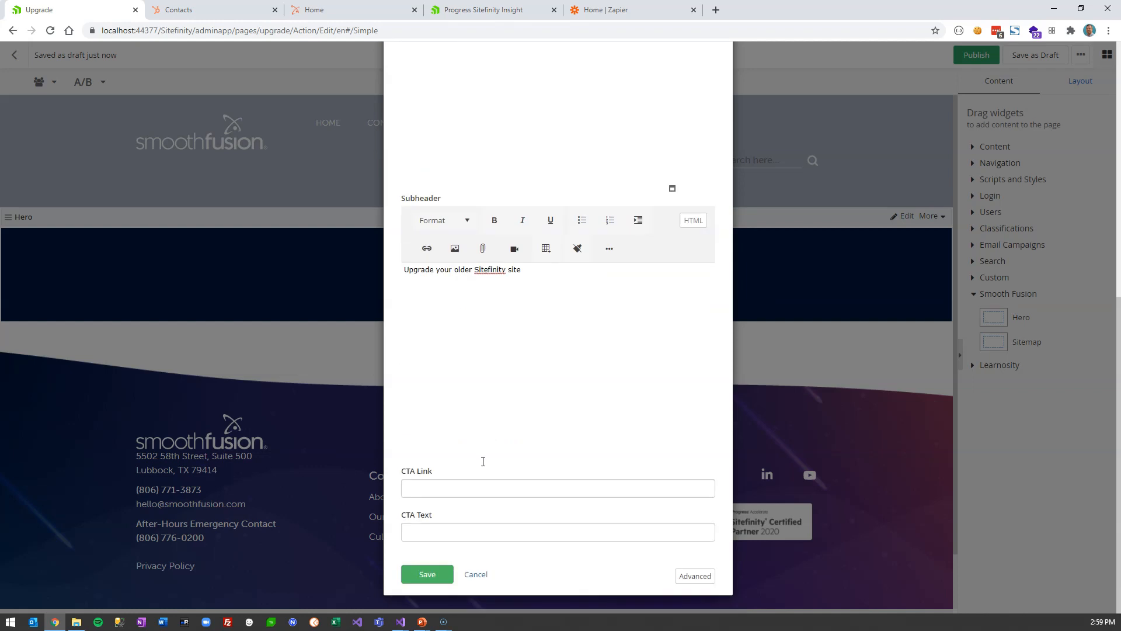
click(429, 574)
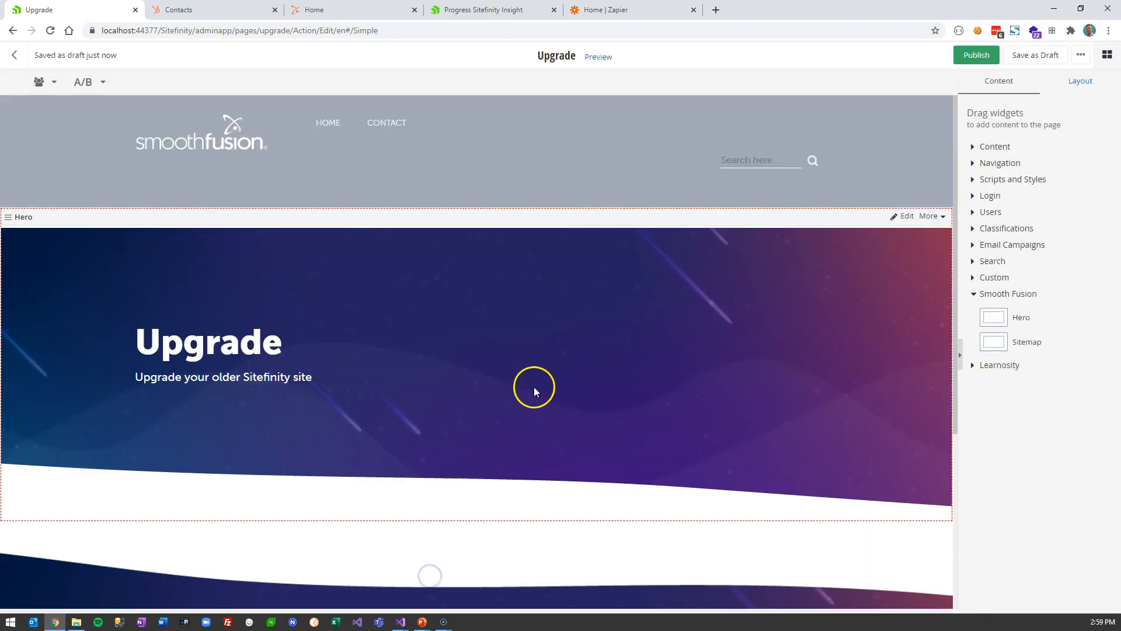
scroll(540, 386, down, 2)
click(1090, 91)
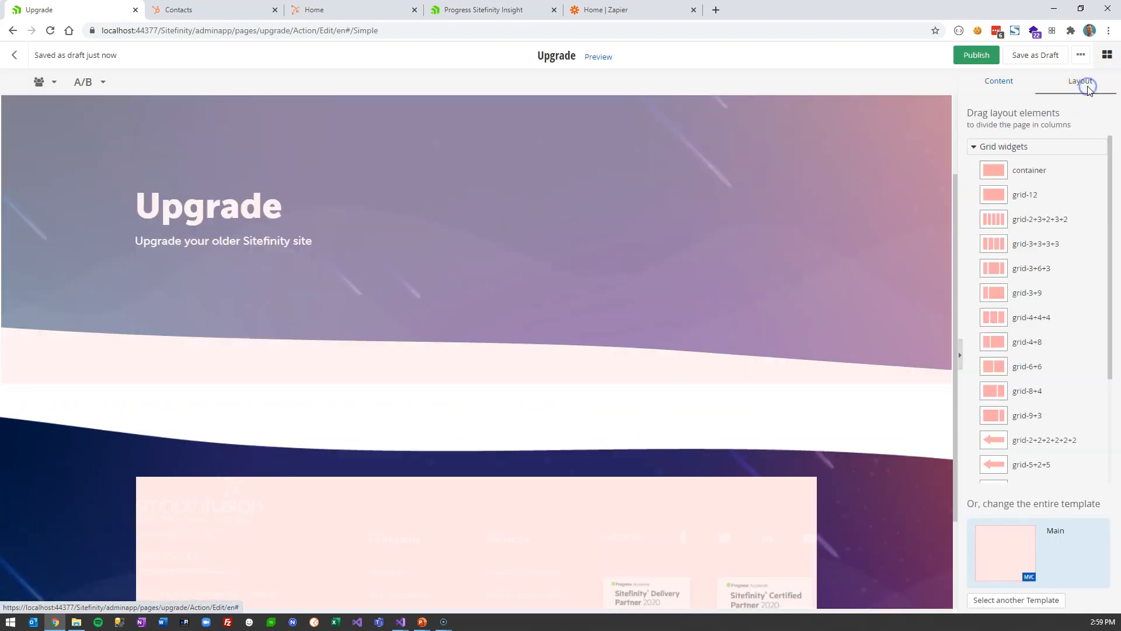
- Drag a container under the Hero and put a Form widget in it set to the Upgrade form
drag(1019, 173, 466, 453)
scroll(553, 463, down, 1)
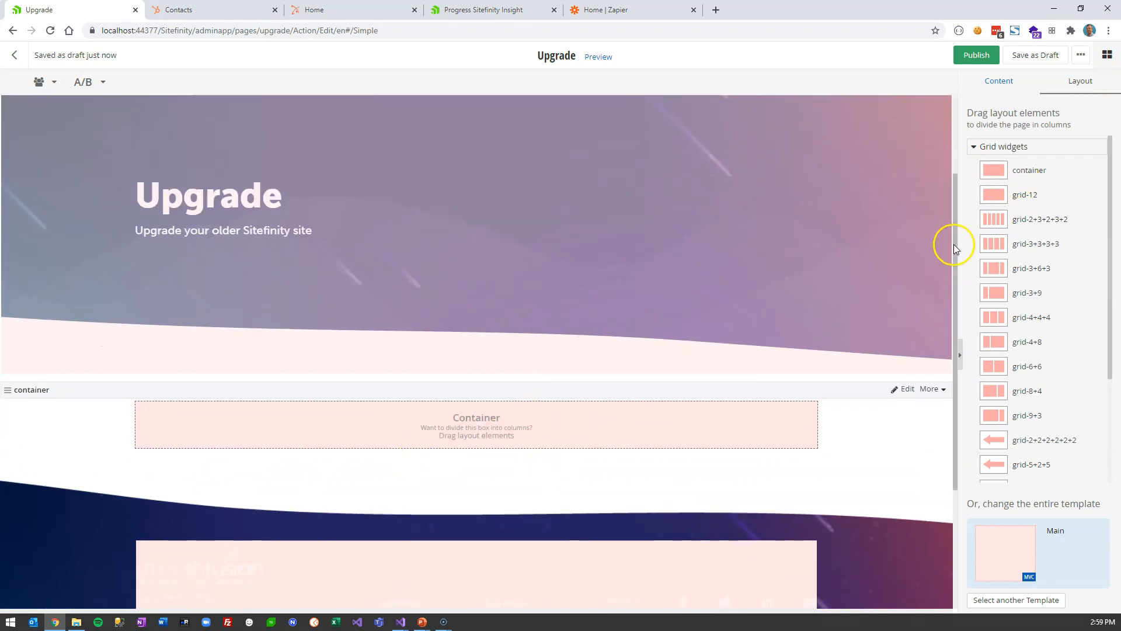
click(999, 81)
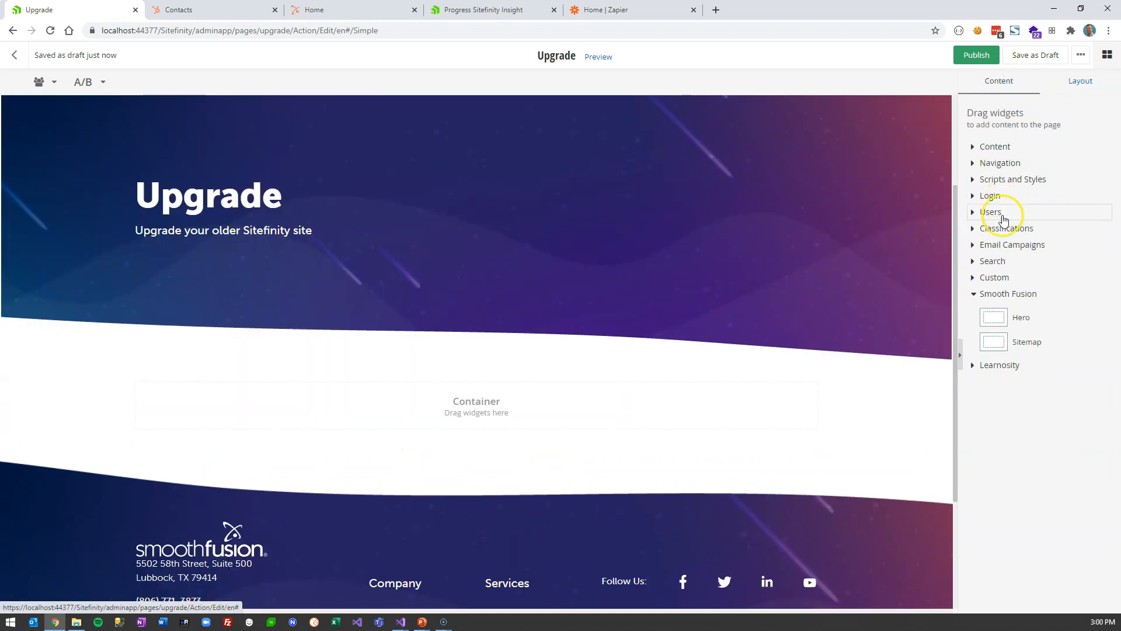
click(993, 147)
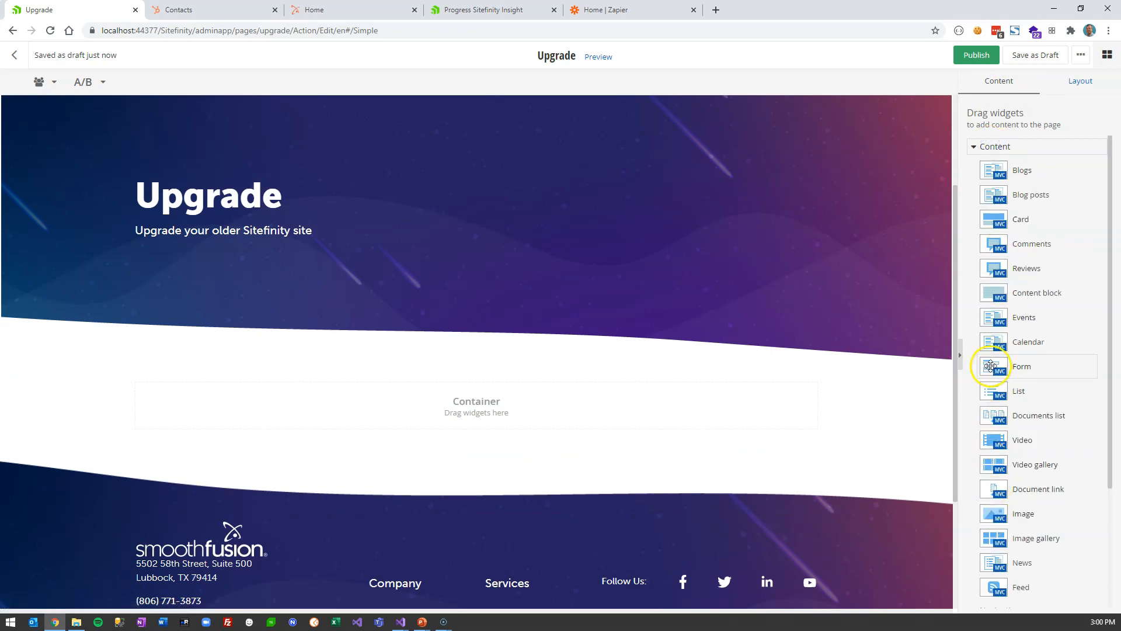
drag(995, 366, 490, 411)
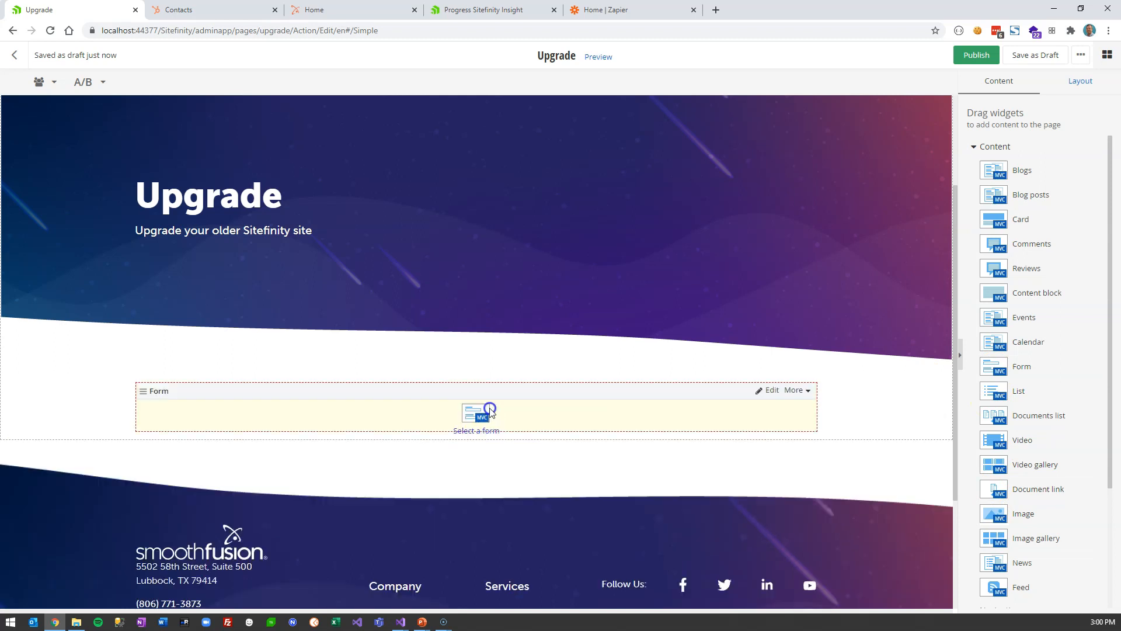
click(482, 434)
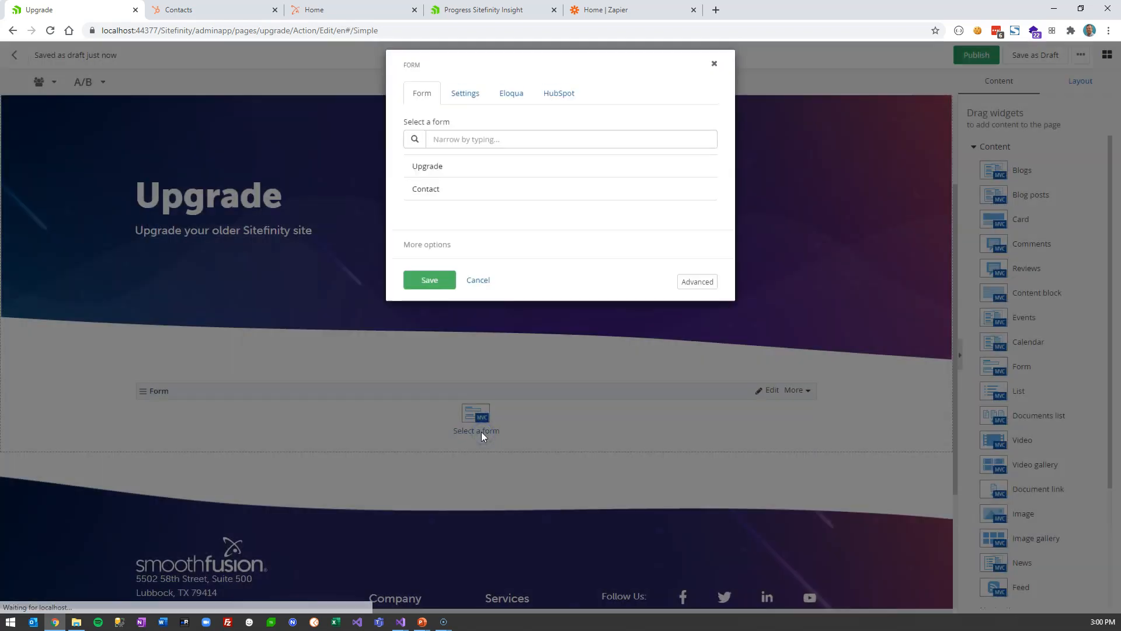
click(434, 176)
click(423, 291)
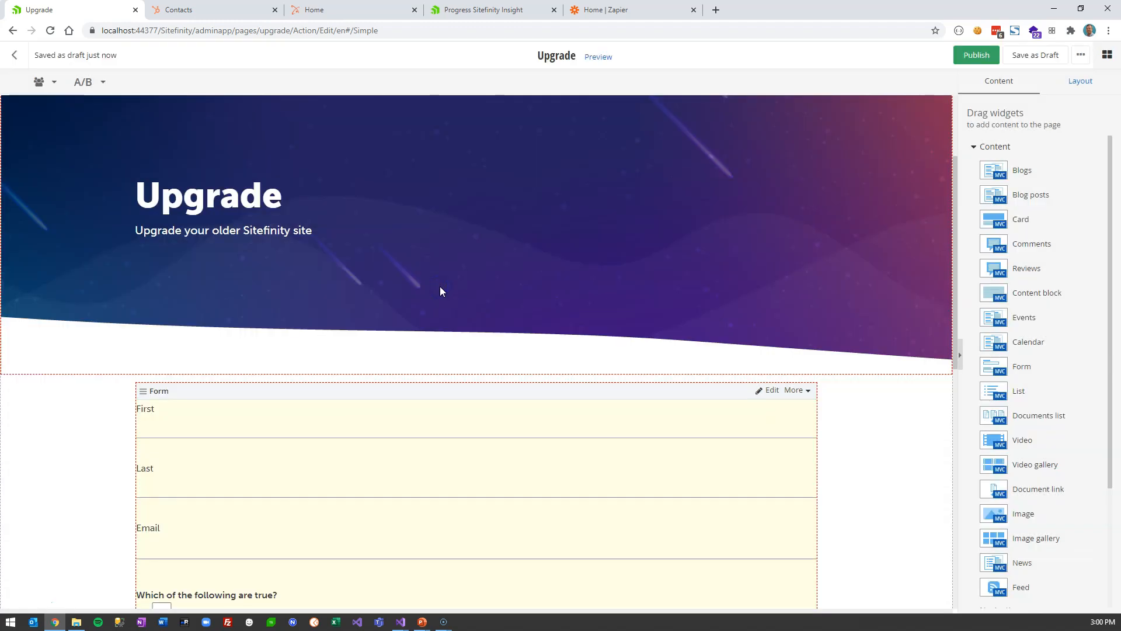
click(766, 392)
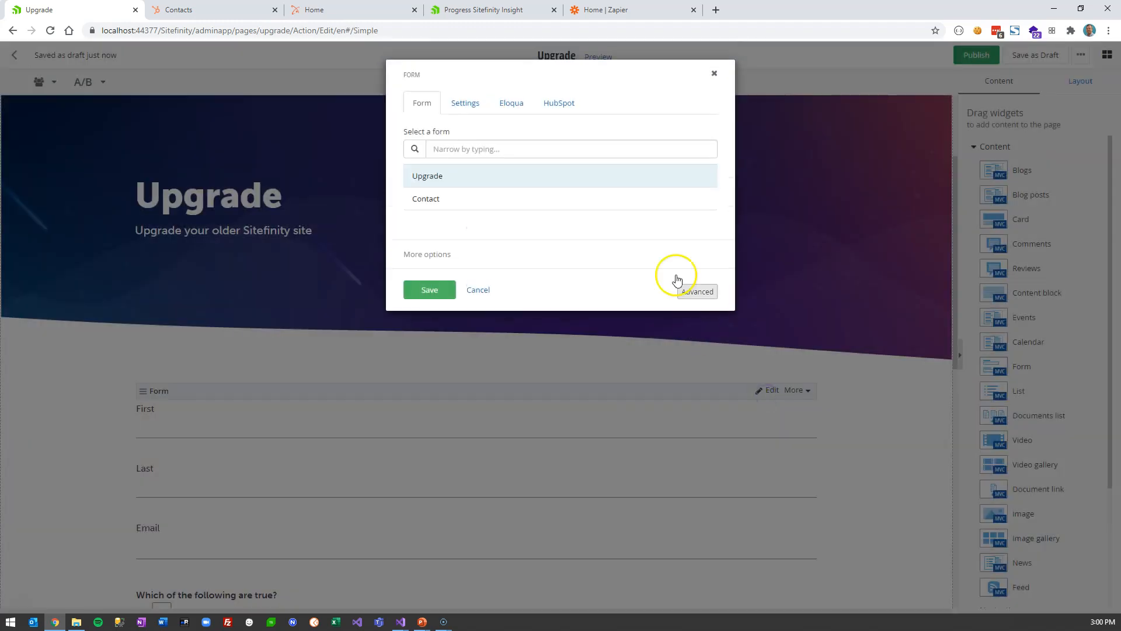
- Review the form widget's HubSpot, Eloqua and Settings tabs, keeping the Upgrade form selected
click(559, 104)
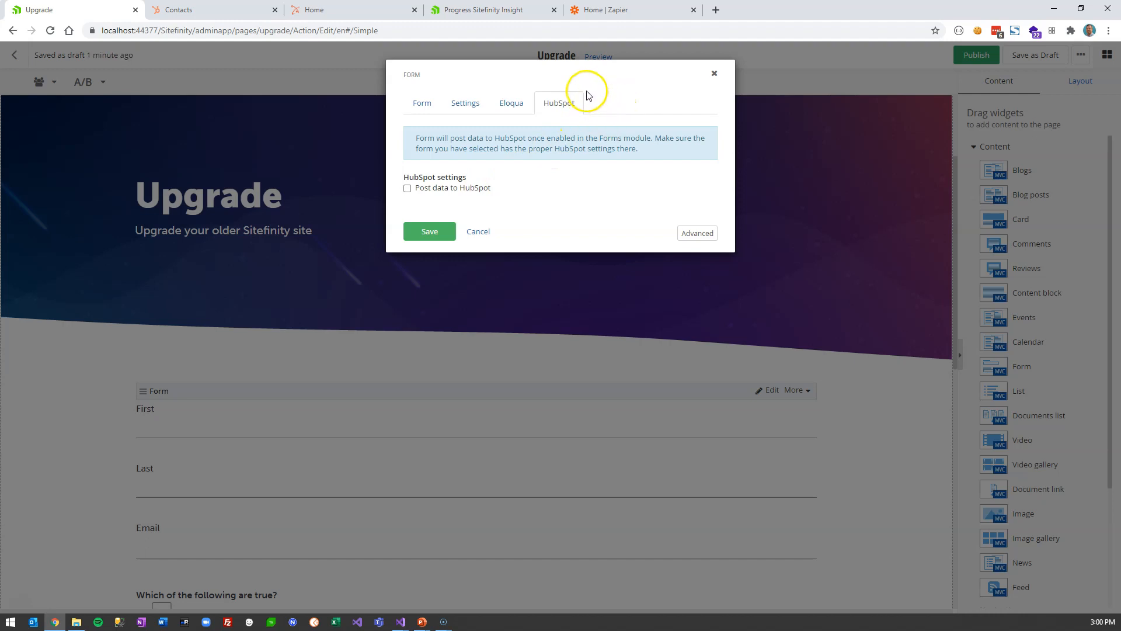
click(517, 105)
click(464, 105)
click(419, 105)
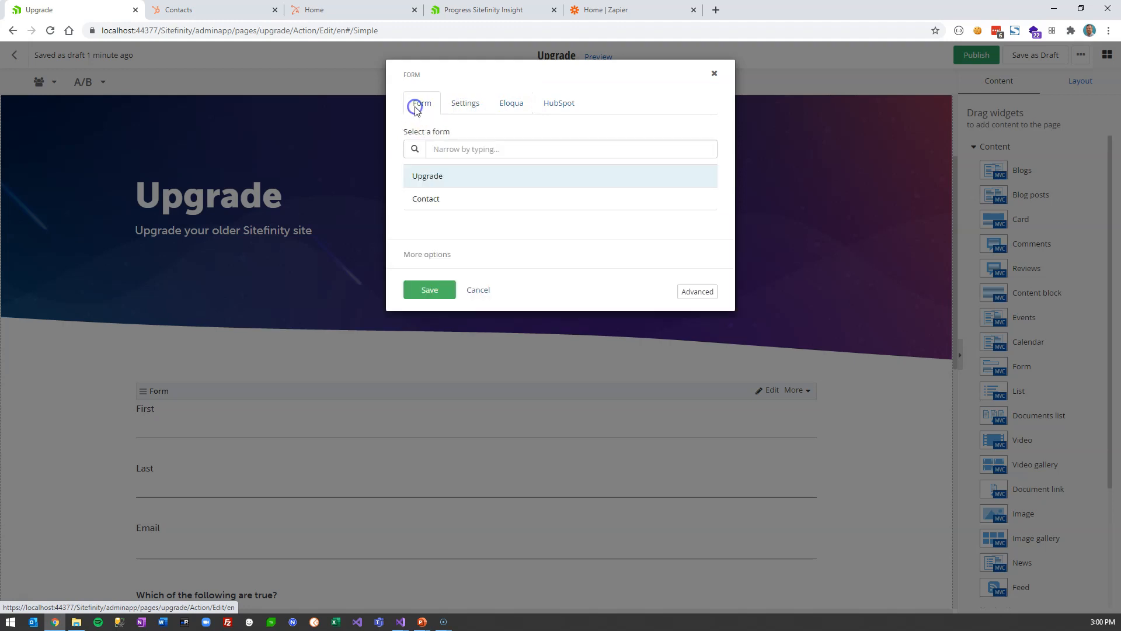
click(430, 290)
- Publish the Upgrade page and return to the Pages list
scroll(64, 377, down, 2)
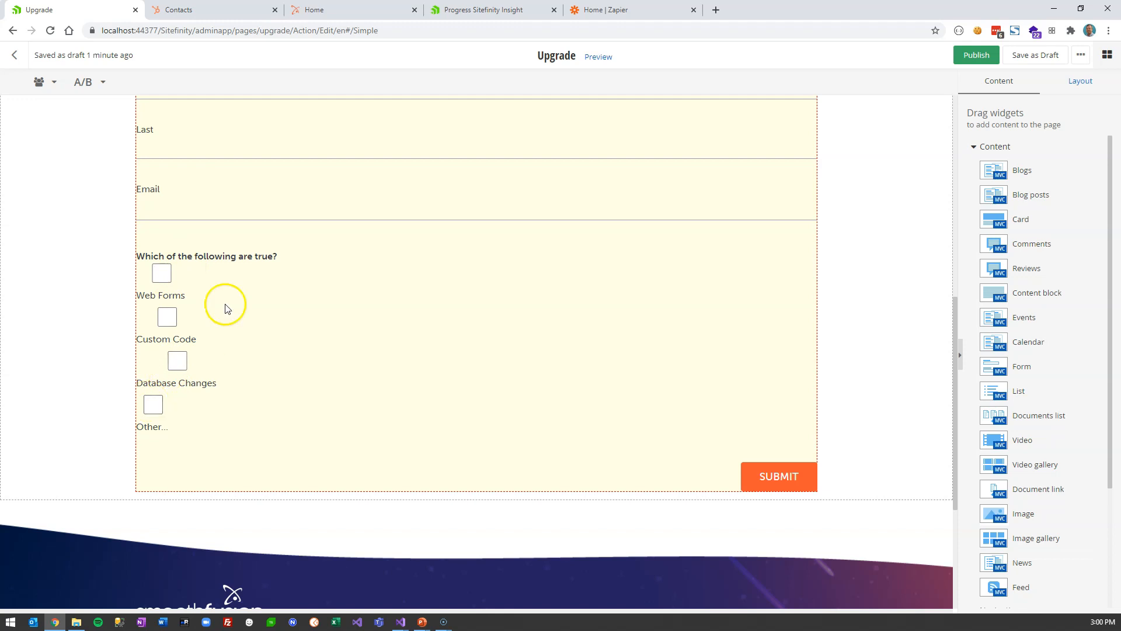
scroll(582, 266, up, 3)
click(965, 62)
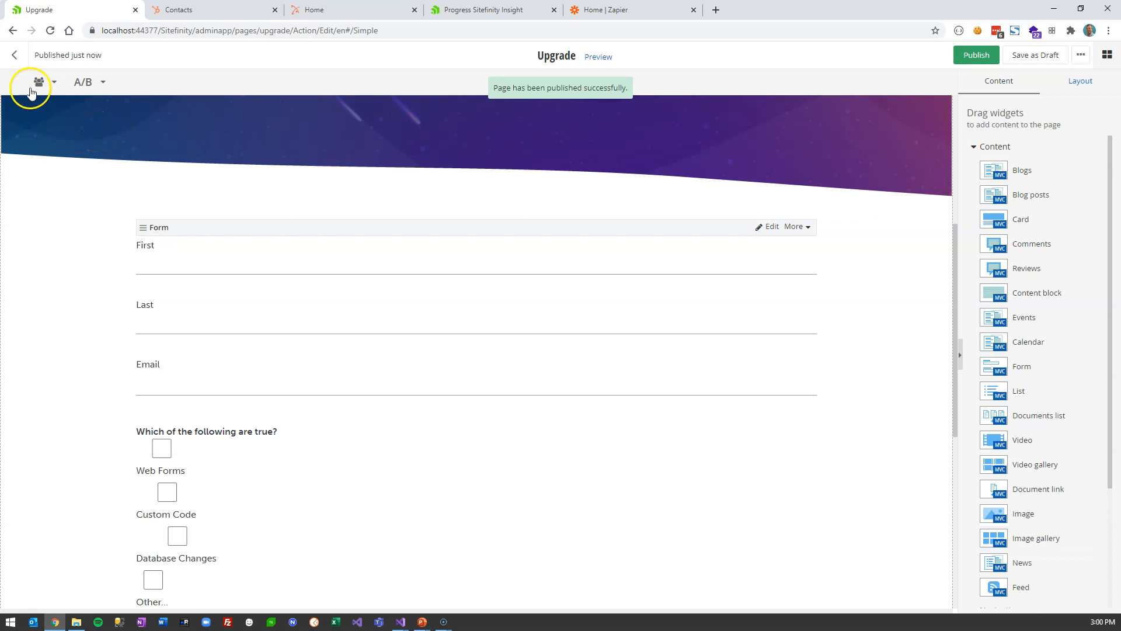
click(16, 56)
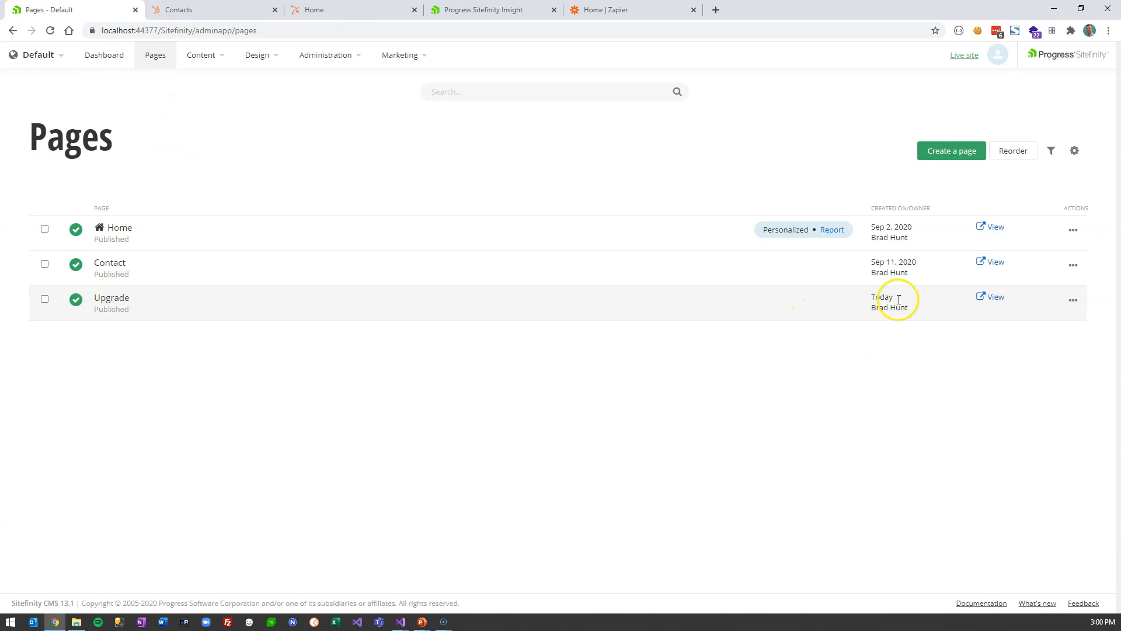
- Preview the live /upgrade page and scroll through its form fields
click(996, 297)
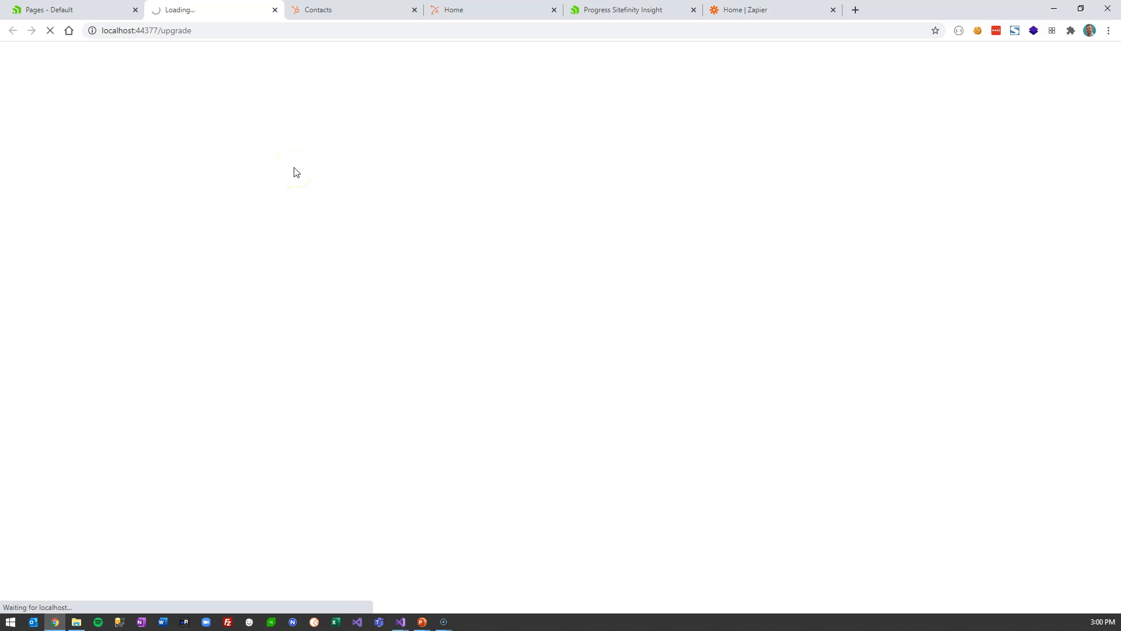
scroll(358, 388, down, 4)
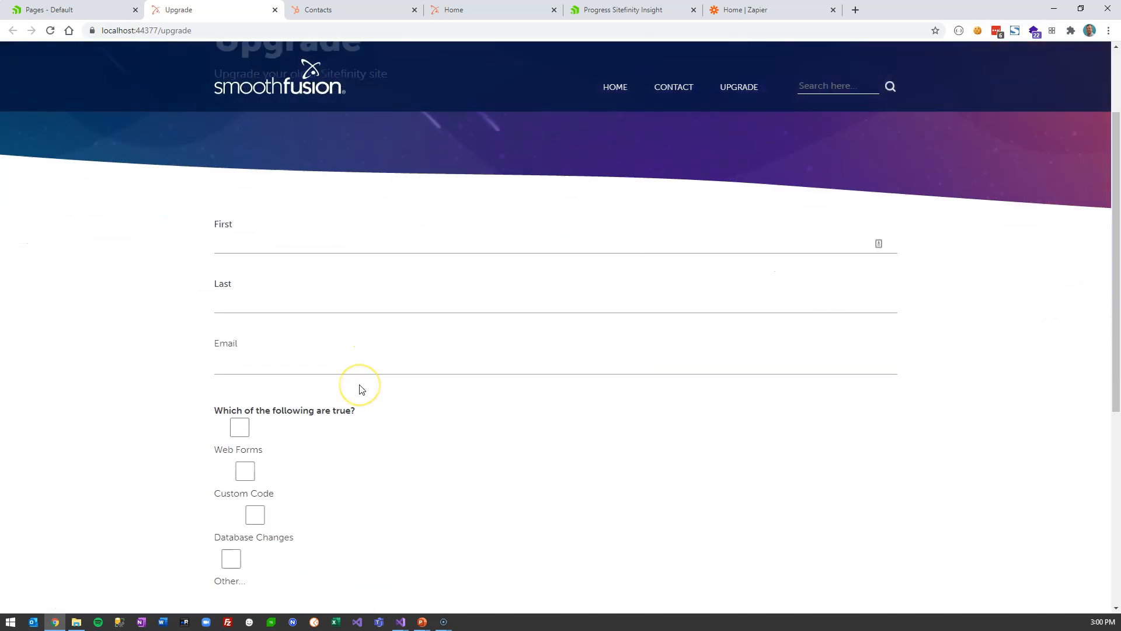
scroll(361, 389, up, 2)
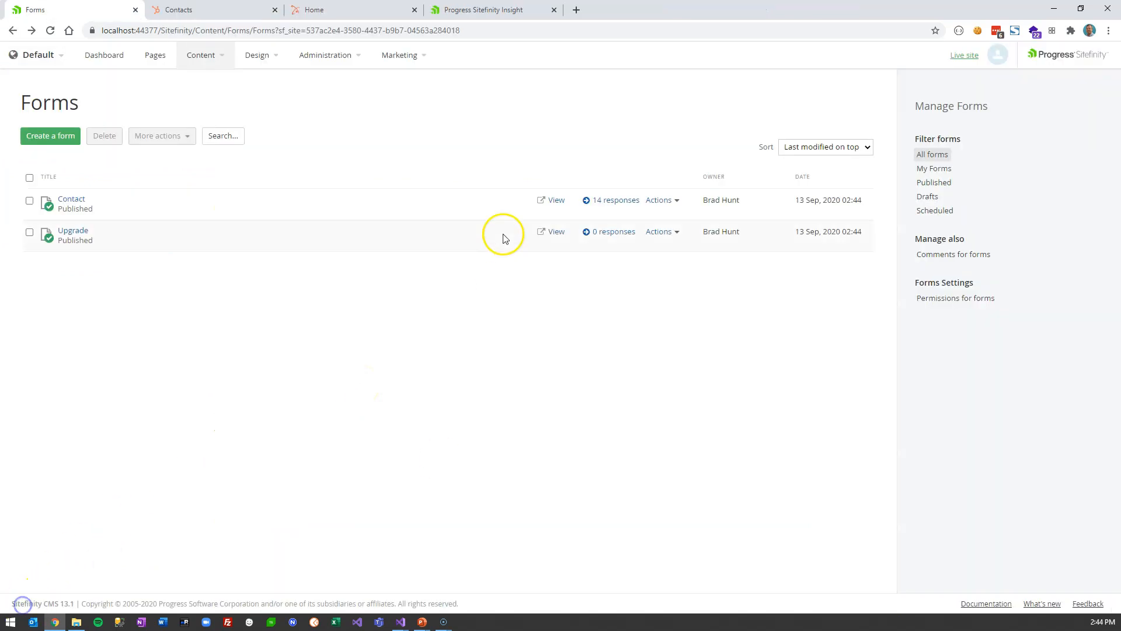
click(485, 9)
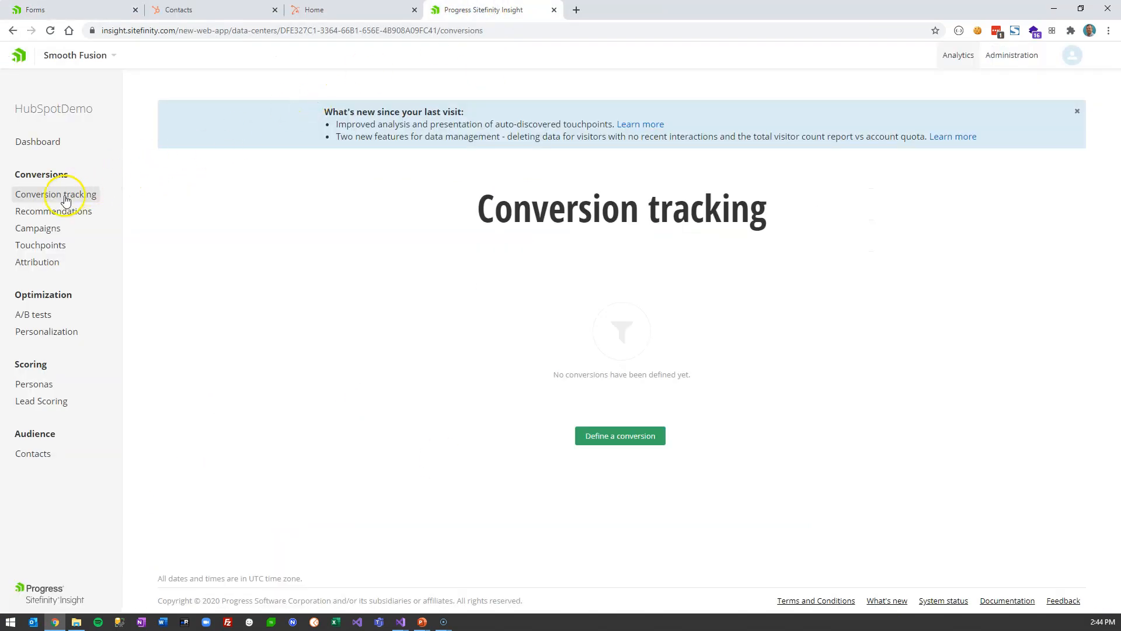
- Start a new conversion triggered by Submit form, matching on part of the URL
click(625, 436)
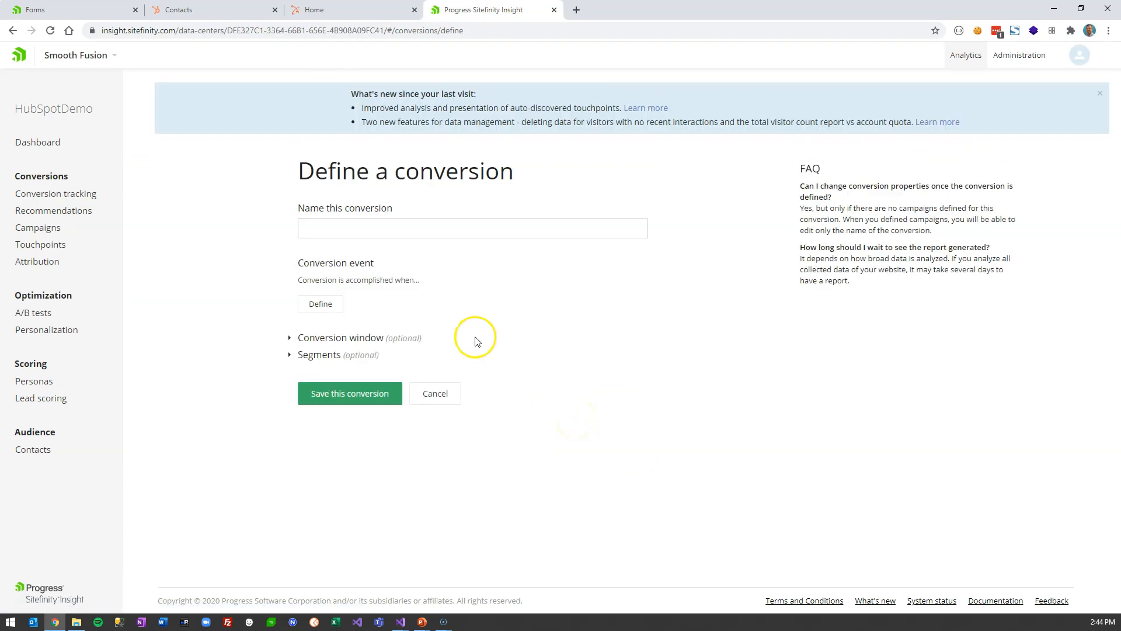
click(324, 304)
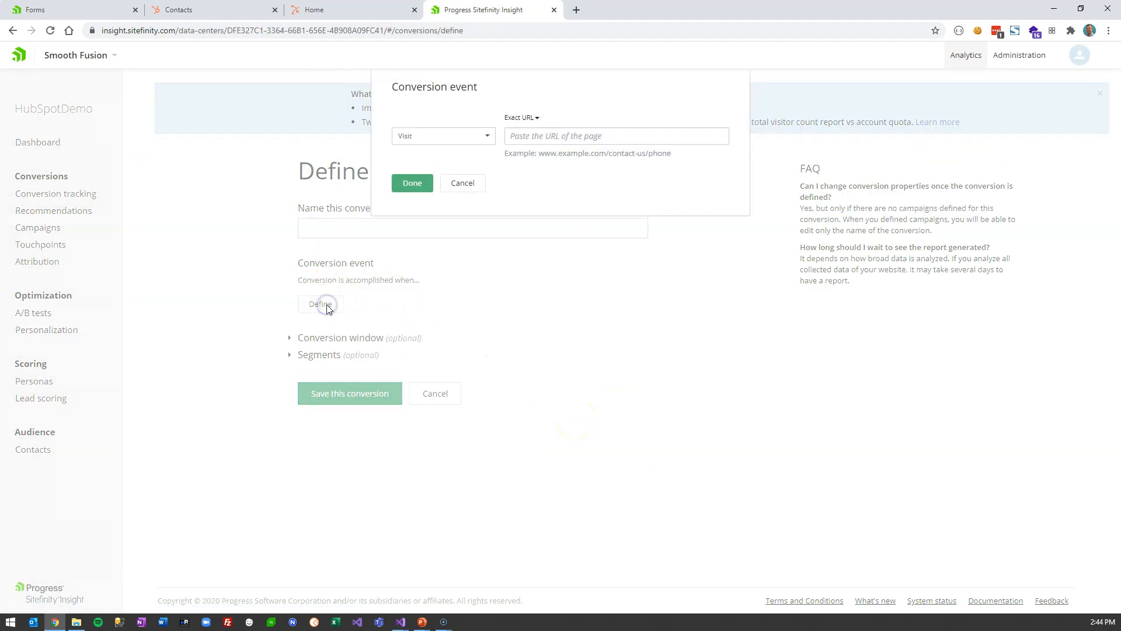
click(434, 140)
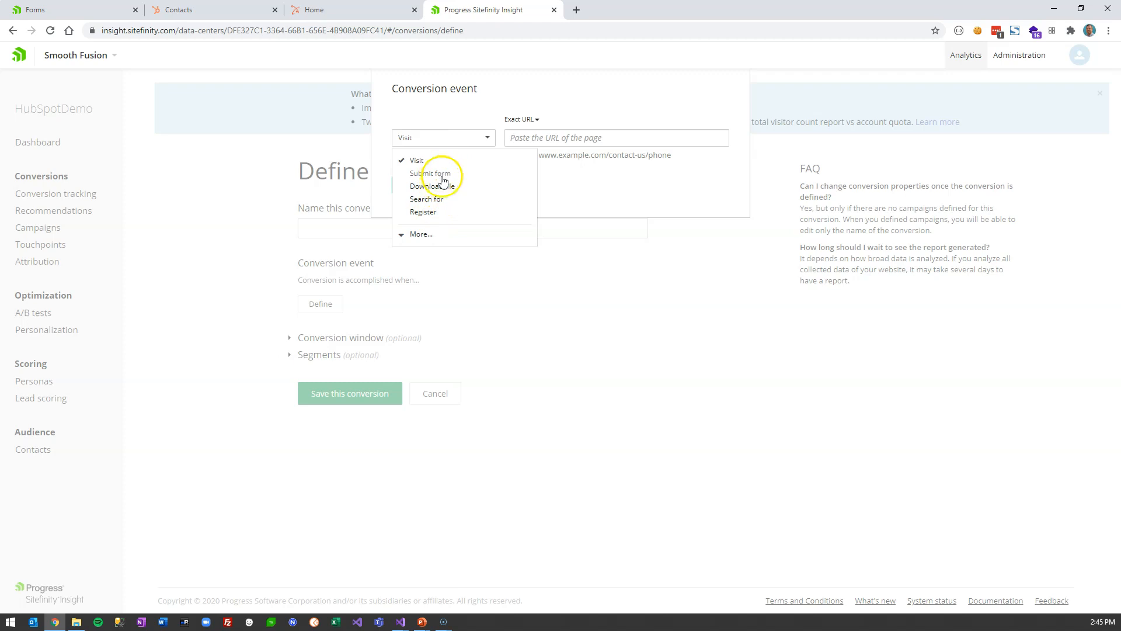
click(437, 173)
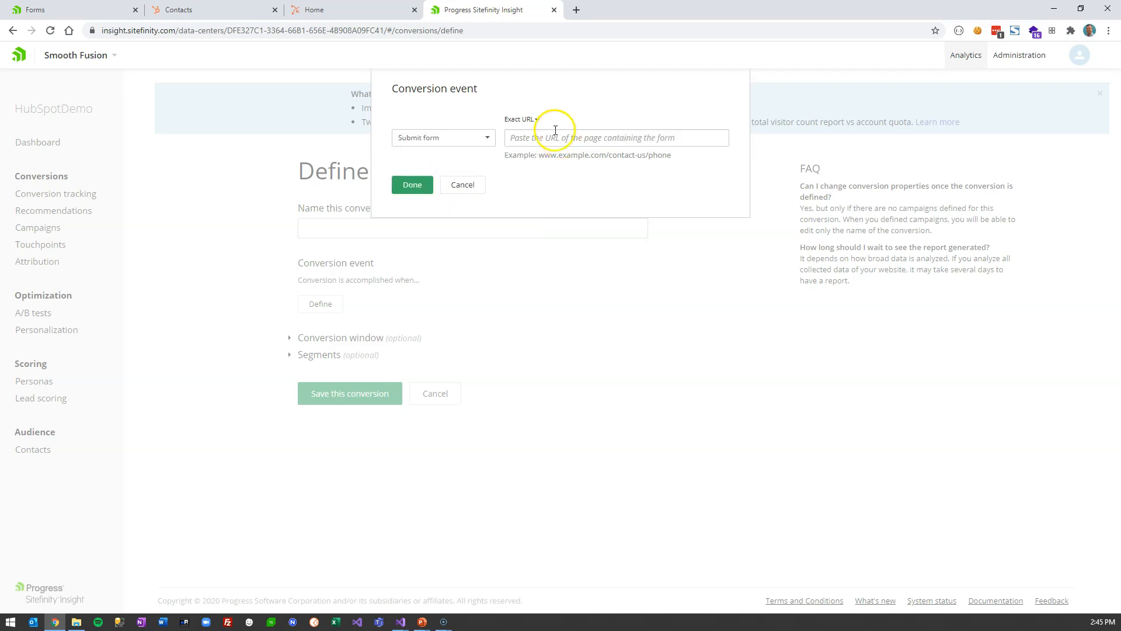
click(533, 121)
click(530, 161)
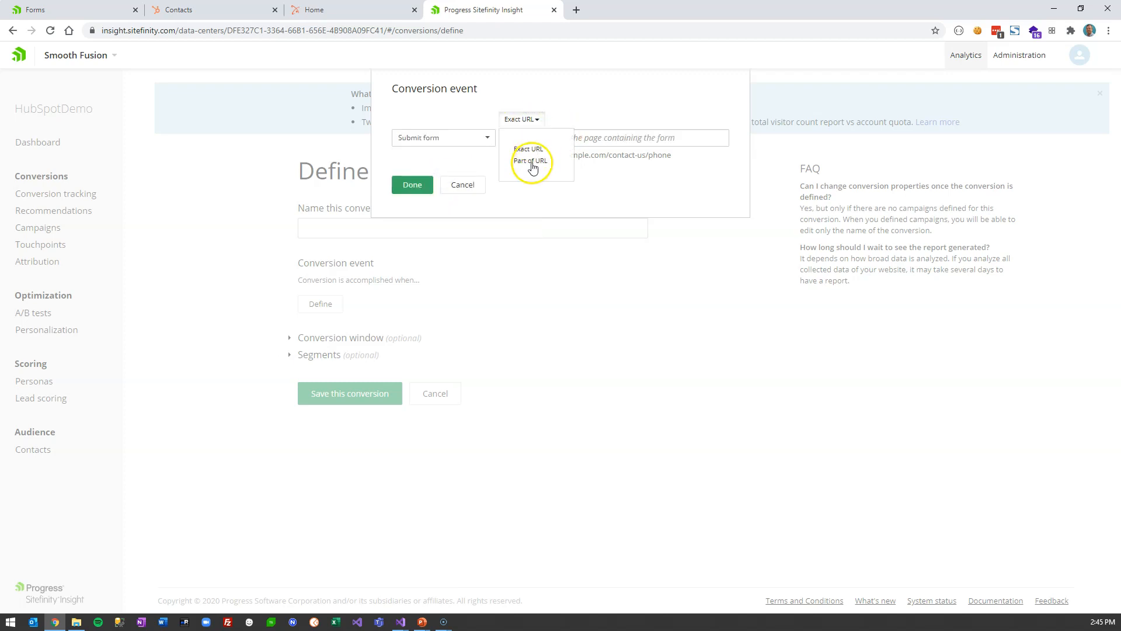
click(533, 136)
- Check the contact page URL, enter 'contact' as the URL part, name it Contact Form, and save
click(216, 10)
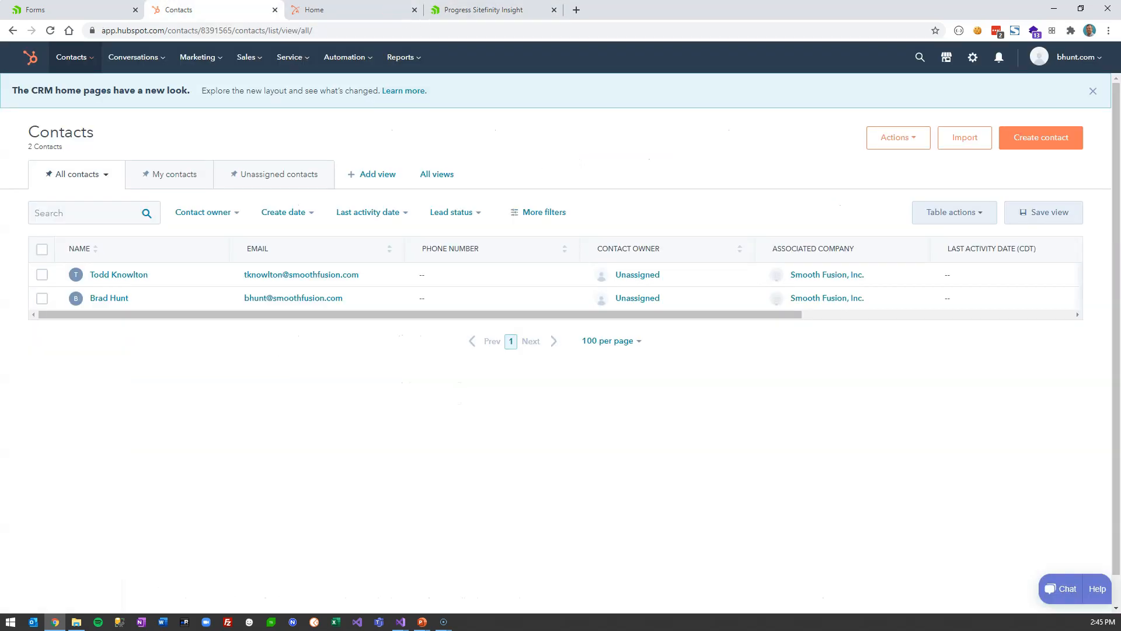
click(85, 9)
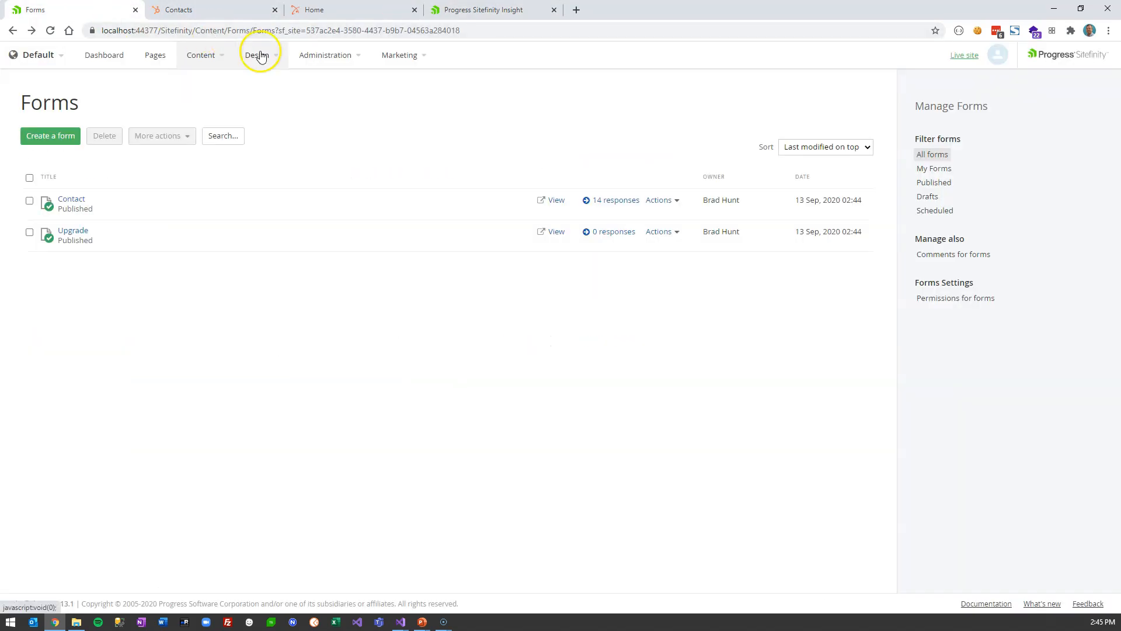
click(311, 11)
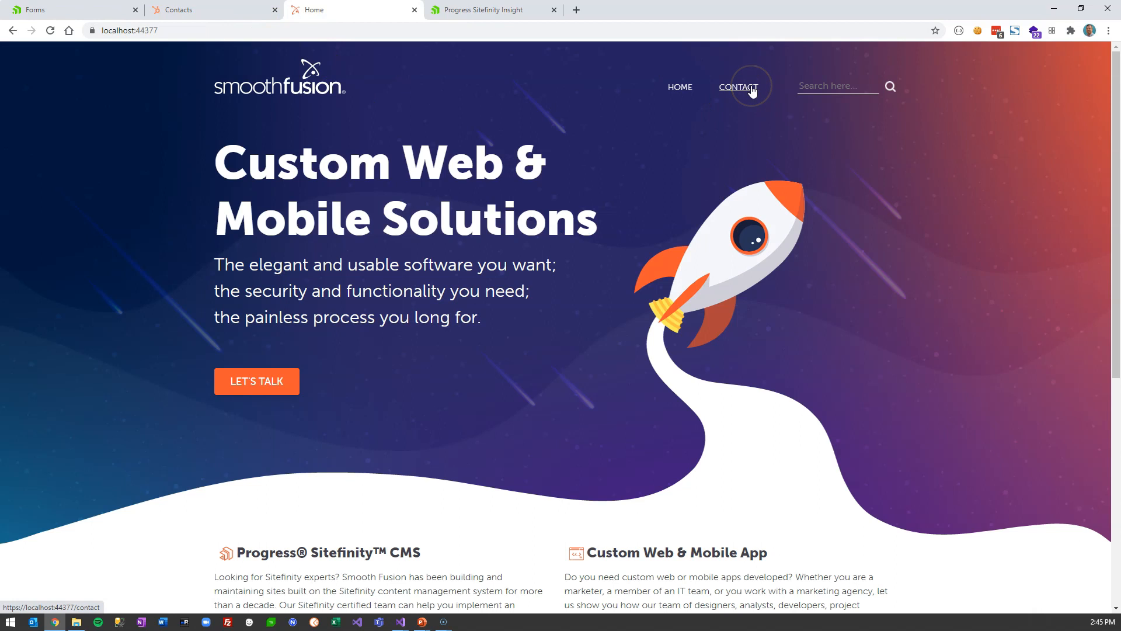
click(484, 10)
text(/)
key(BackSpace)
text(contact)
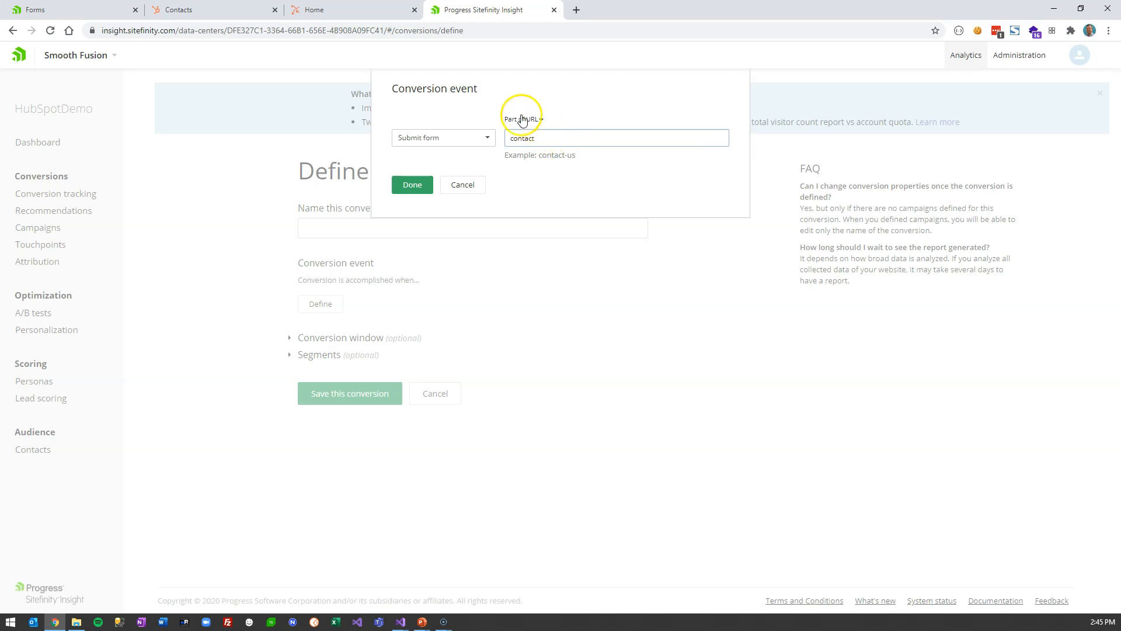
click(417, 185)
click(407, 223)
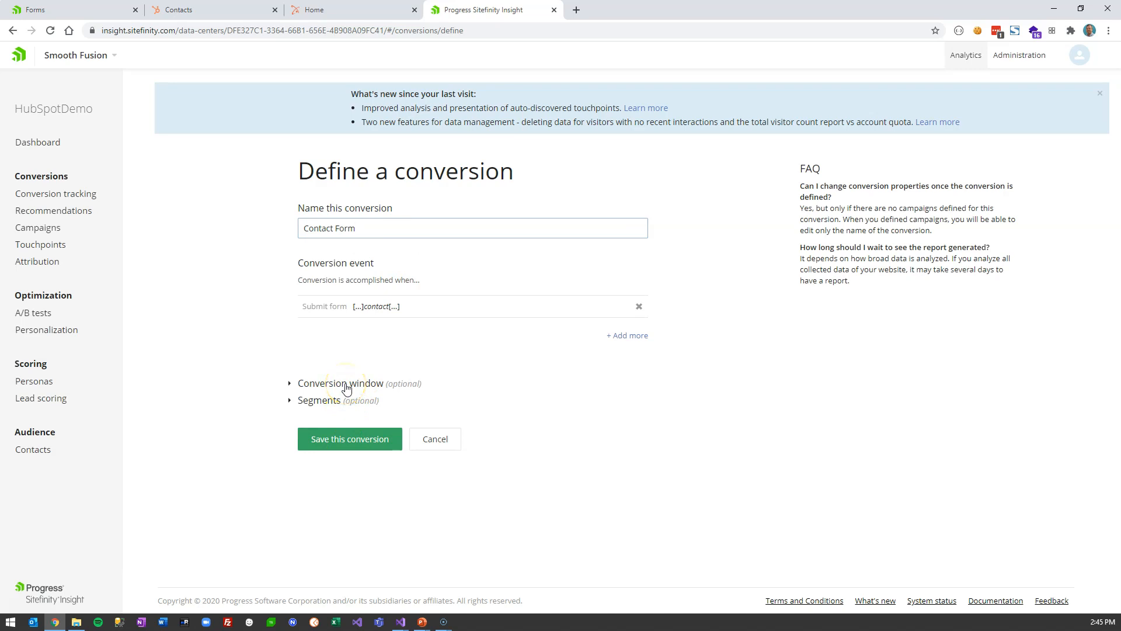
click(359, 444)
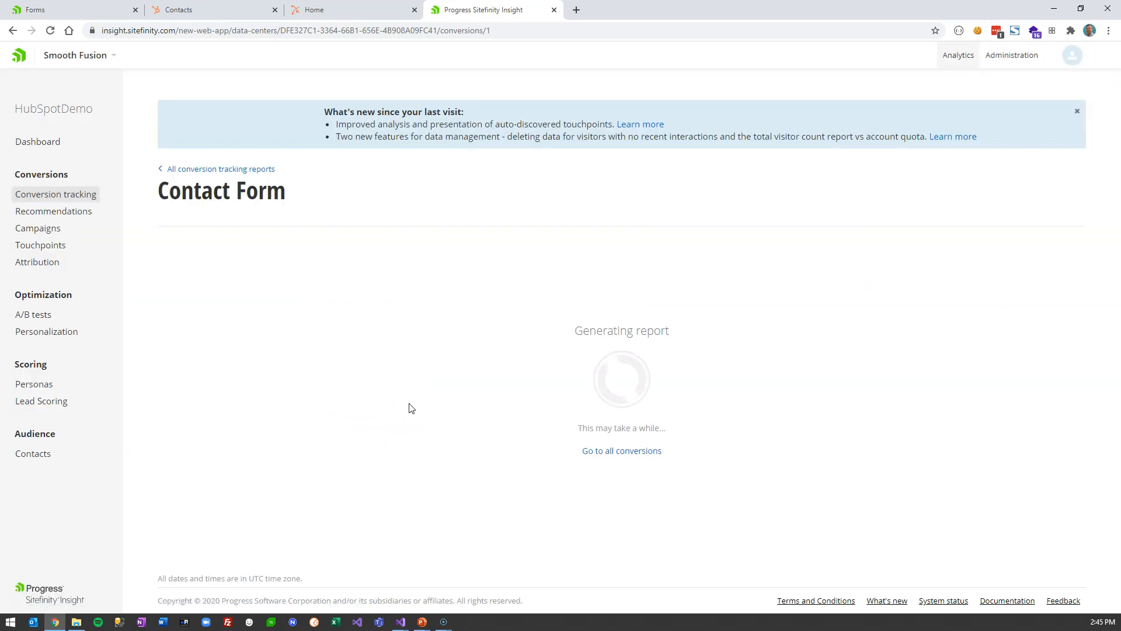
- Save an 'Upgrade Form' conversion triggered by Submit form on URLs containing 'upgrade'
click(611, 452)
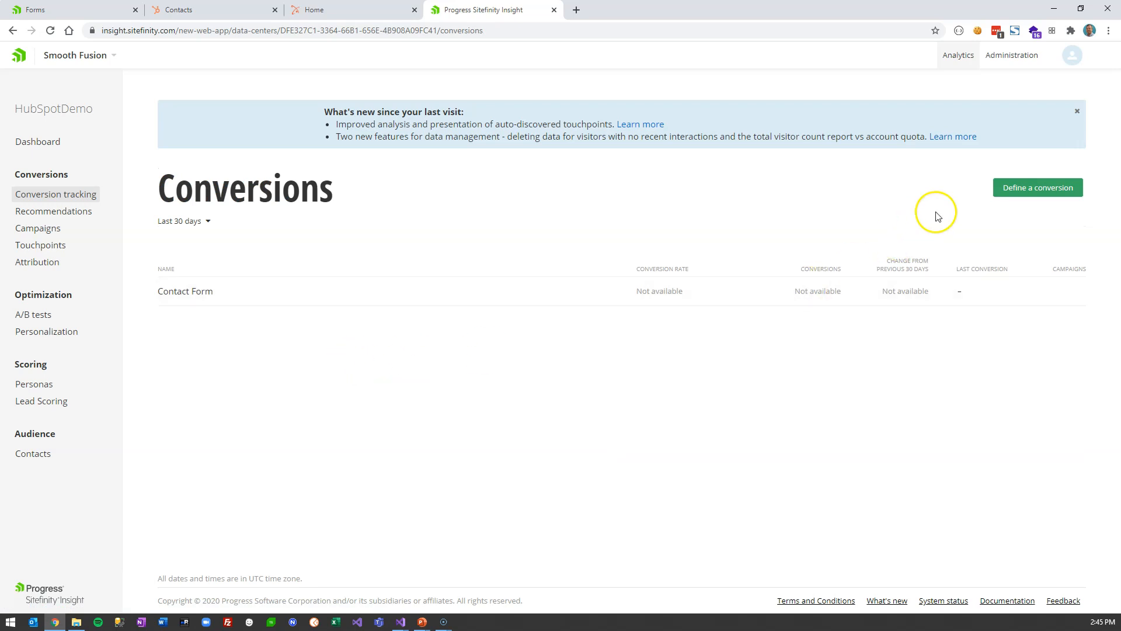
click(1017, 192)
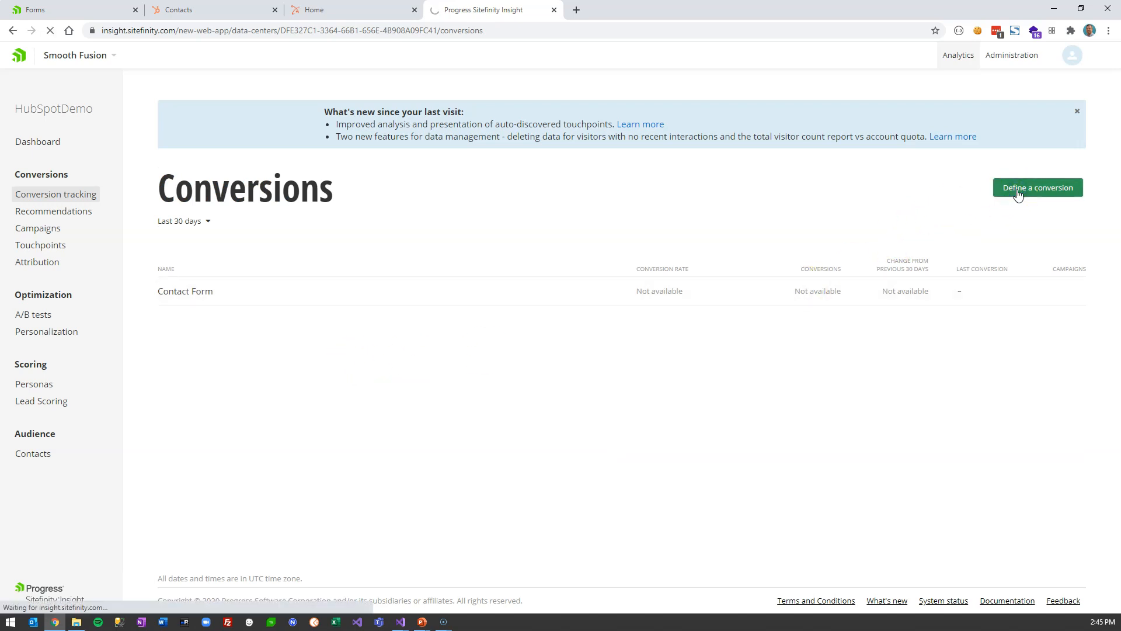
click(335, 225)
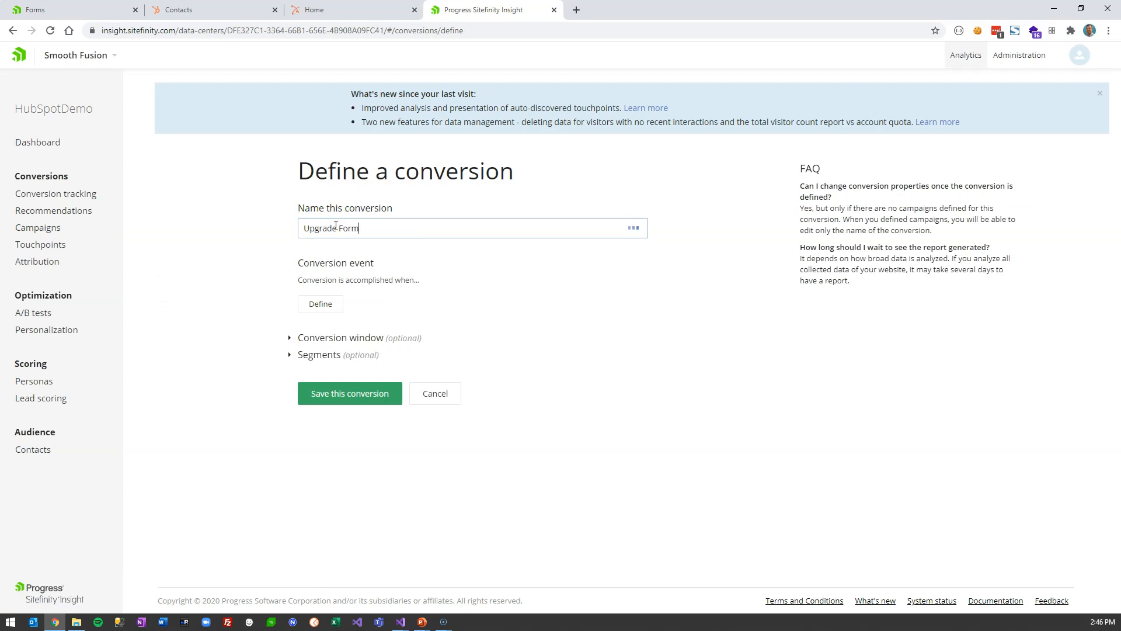
click(320, 303)
click(444, 138)
click(432, 173)
click(523, 119)
click(532, 162)
click(539, 144)
text(upgrade)
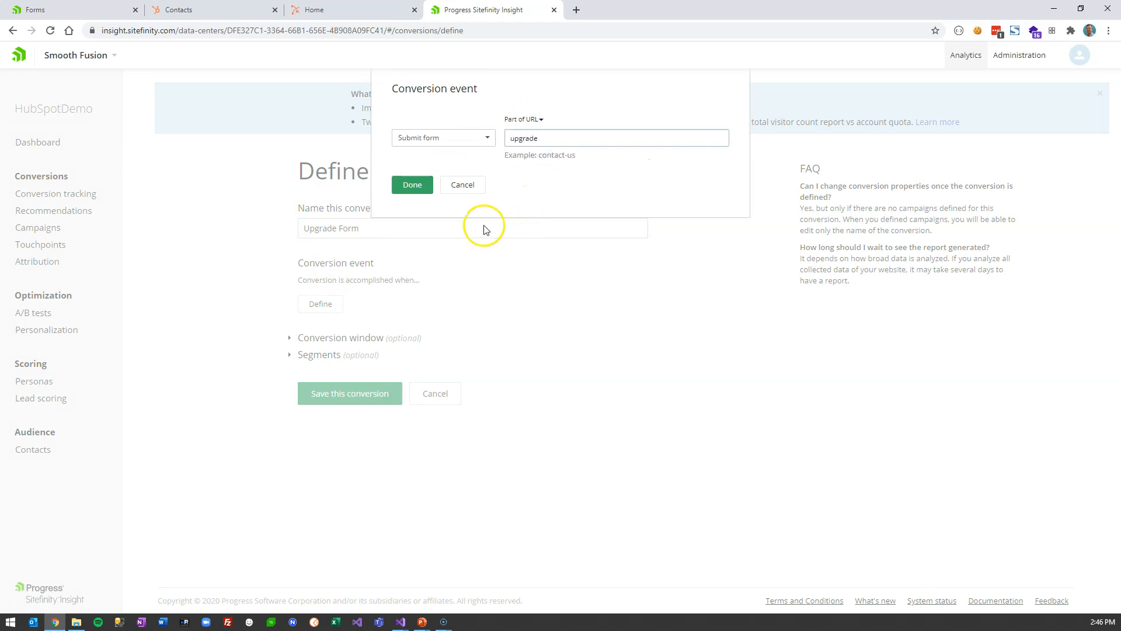
click(419, 188)
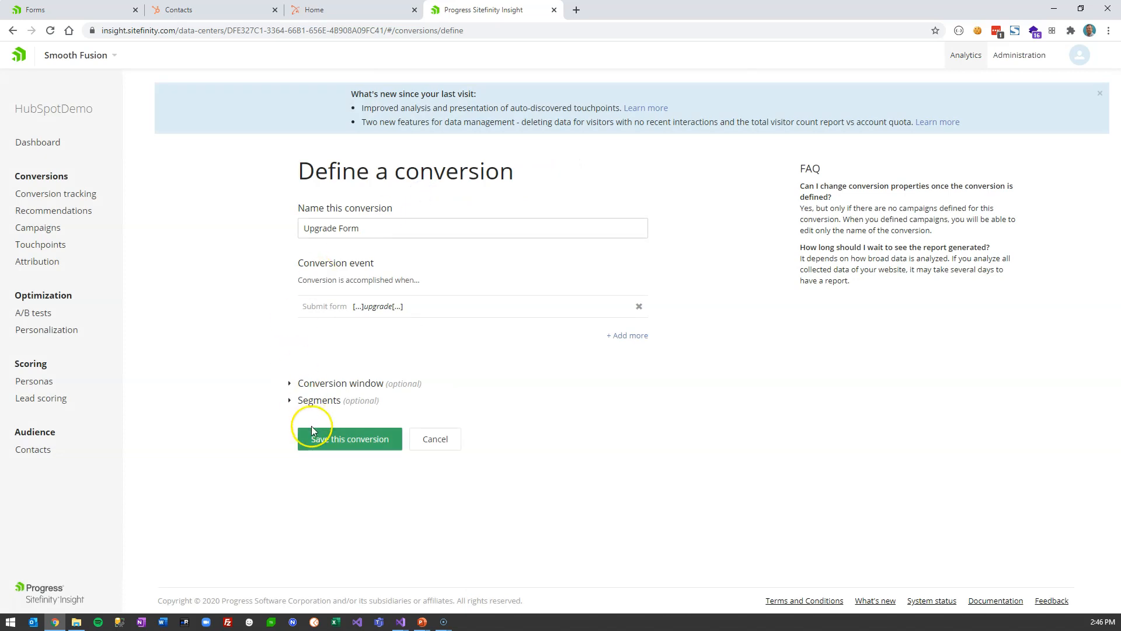
click(382, 445)
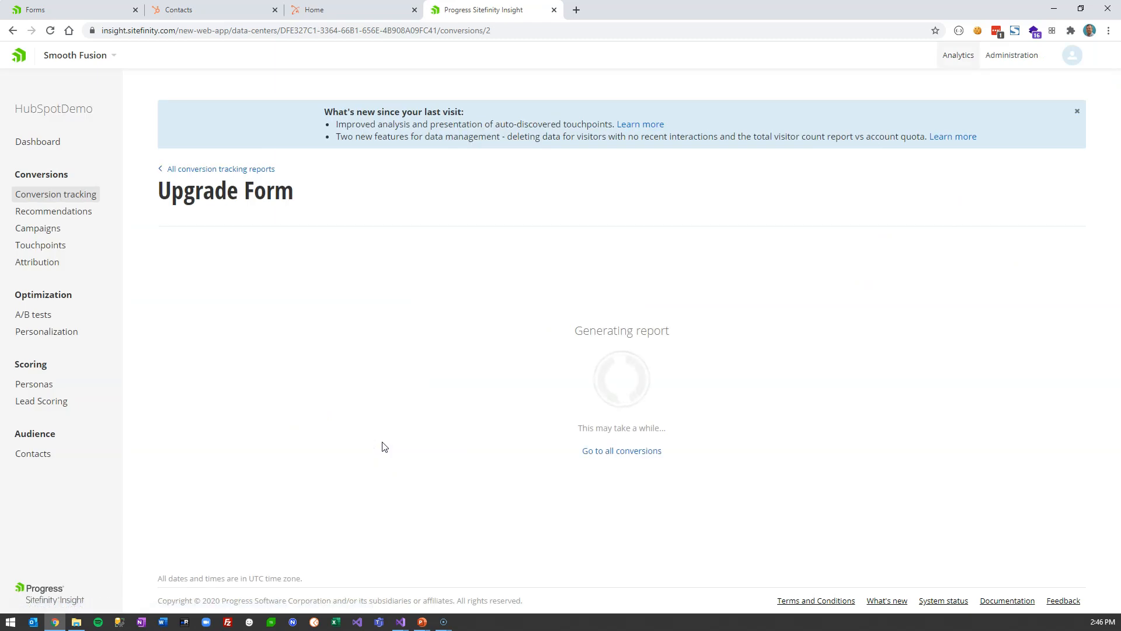
- Browse the all-conversions list, the Personalization reports and the Audience Contacts list
click(229, 168)
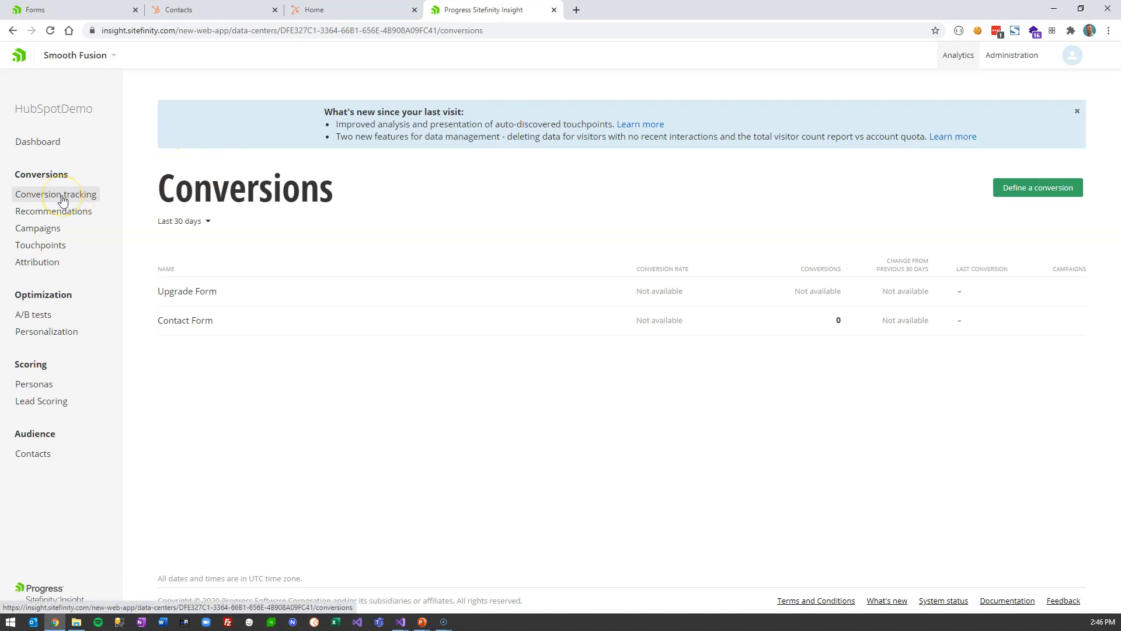
click(63, 339)
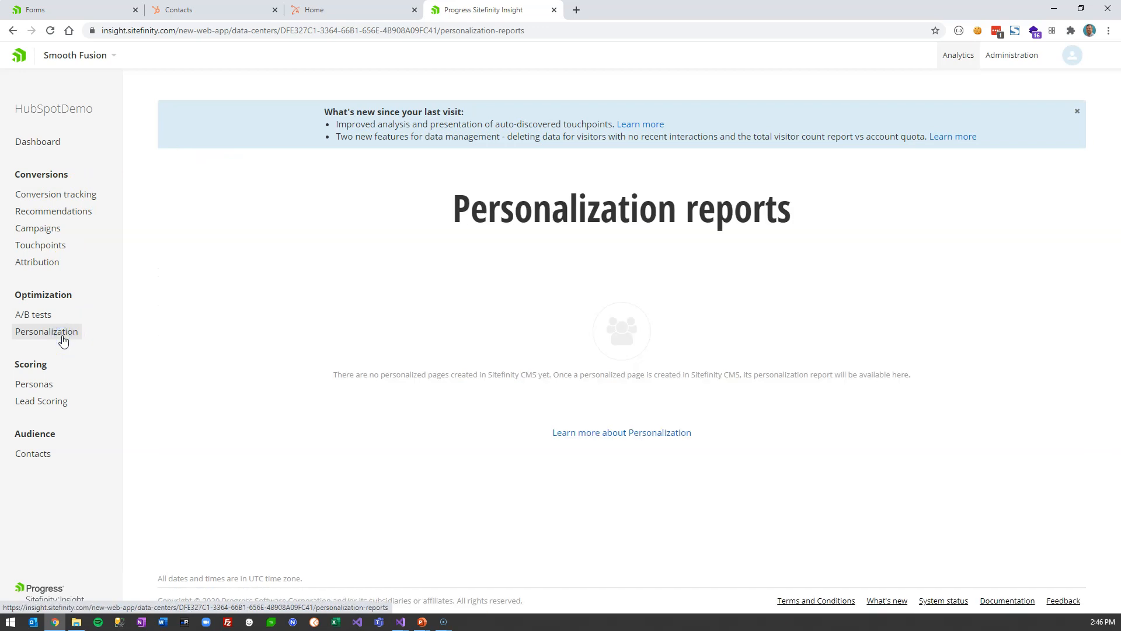
click(41, 464)
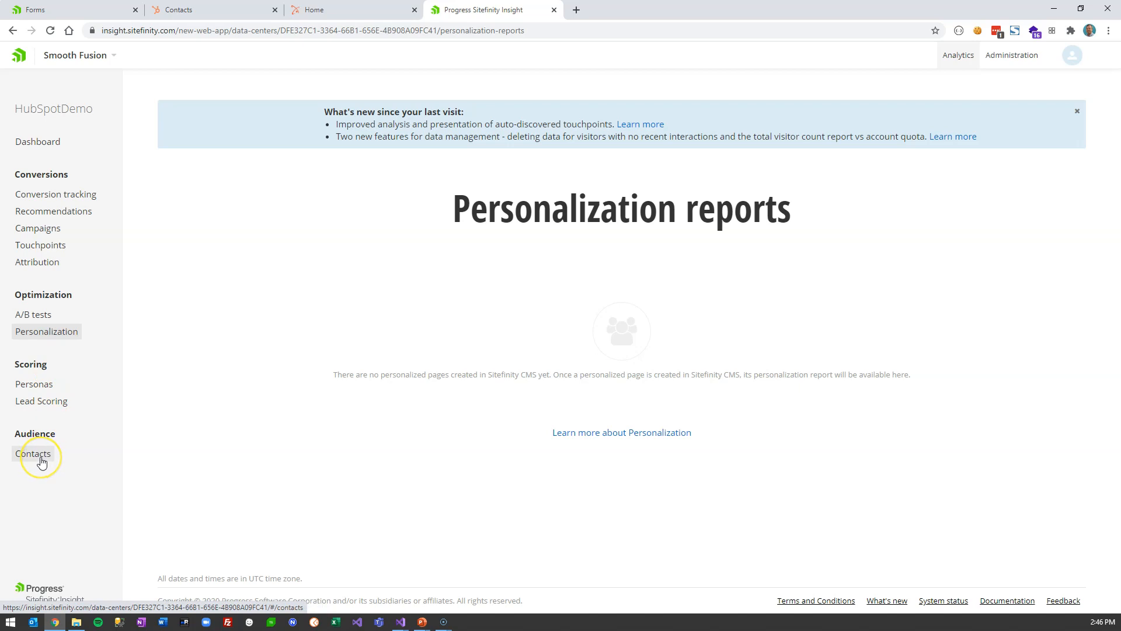
click(41, 462)
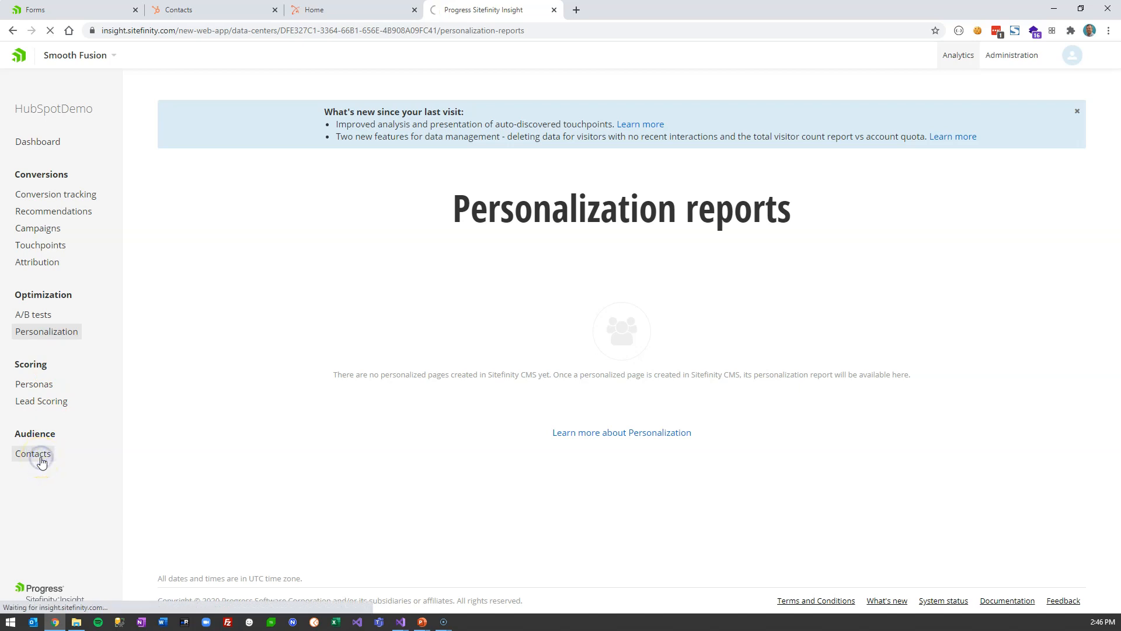